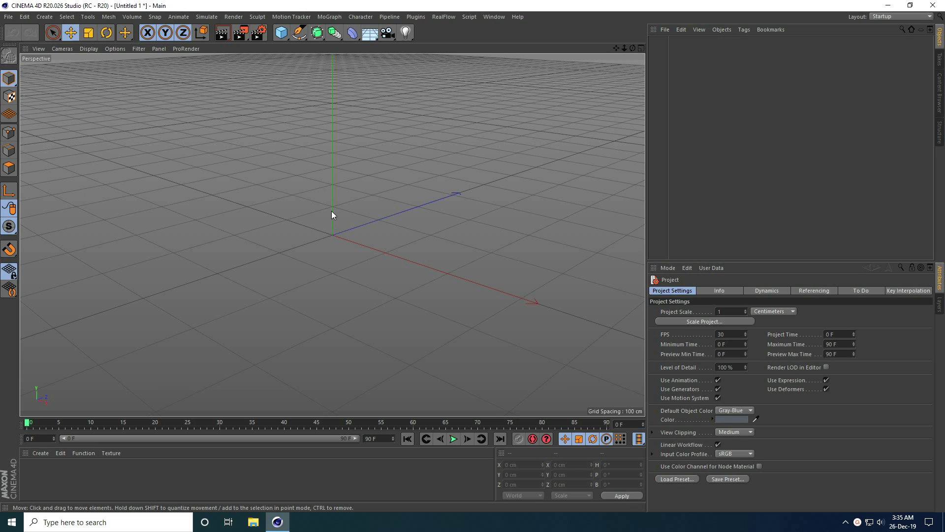
# Step: Add a cylinder to the scene with a radius of 2 cm and a height of 600 cm
pyautogui.moveTo(281, 32); pyautogui.dragTo(477, 46)
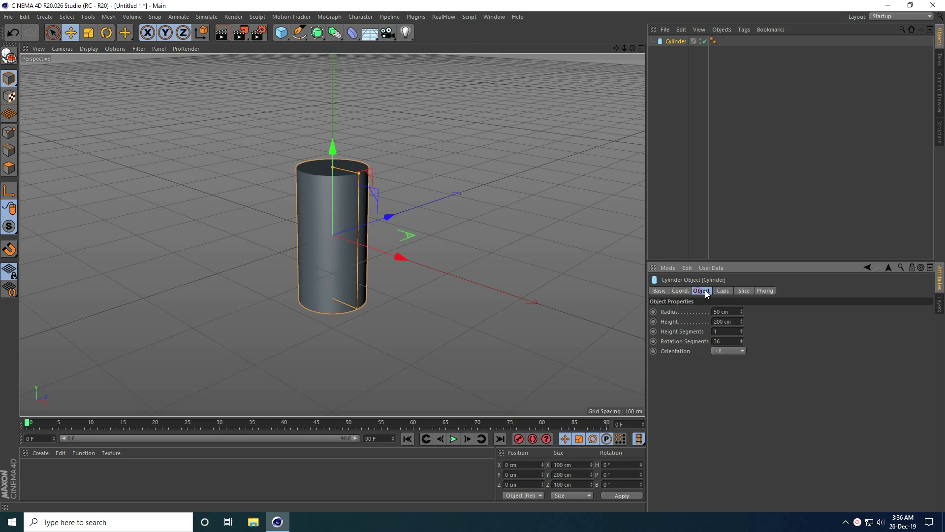
pyautogui.click(721, 311)
pyautogui.write('2')
pyautogui.press('Return')
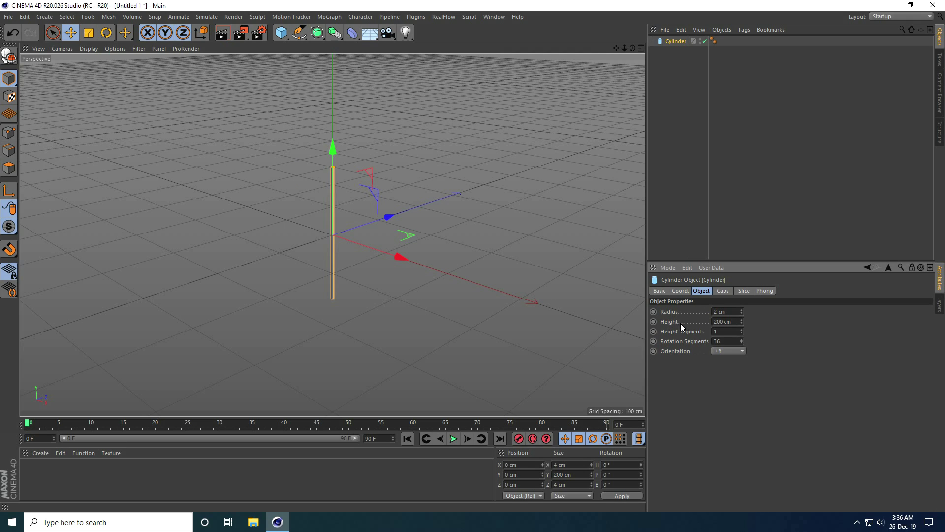
pyautogui.click(722, 321)
pyautogui.write('600')
pyautogui.press('Return')
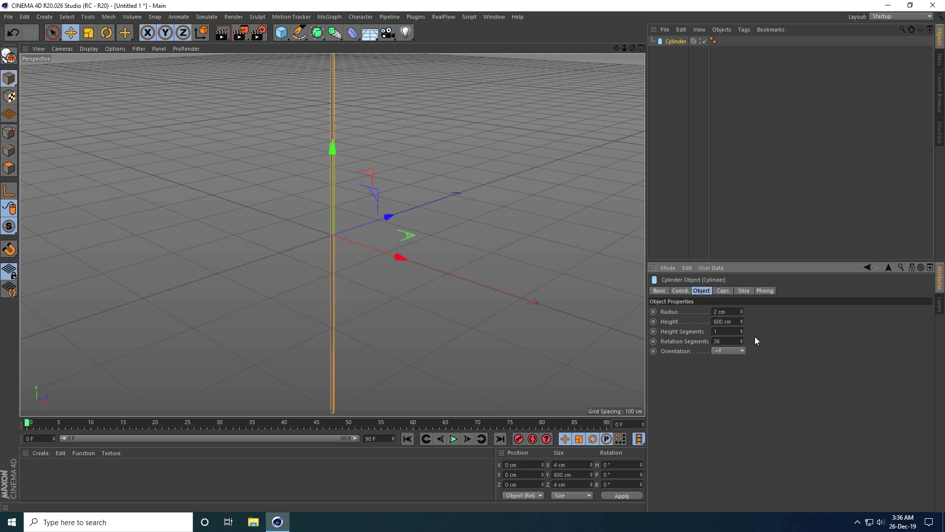
# Step: Show the viewport in Gouraud Shading (Lines) with the cylinder seen up close
pyautogui.rightClick(347, 236)
pyautogui.click(361, 214)
pyautogui.scroll(10, 335, 224)
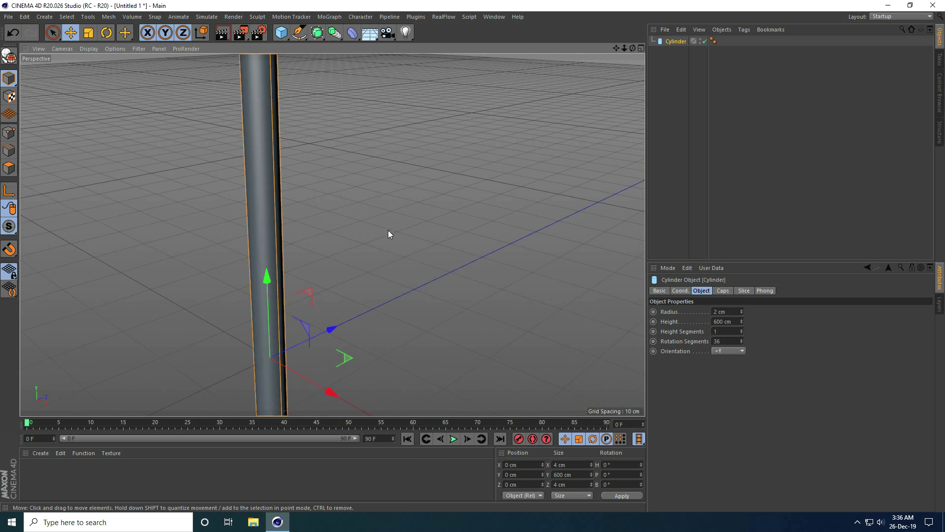
pyautogui.keyDown('alt'); pyautogui.moveTo(361, 252); pyautogui.dragTo(367, 252, button='middle'); pyautogui.keyUp('alt')
pyautogui.click(91, 50)
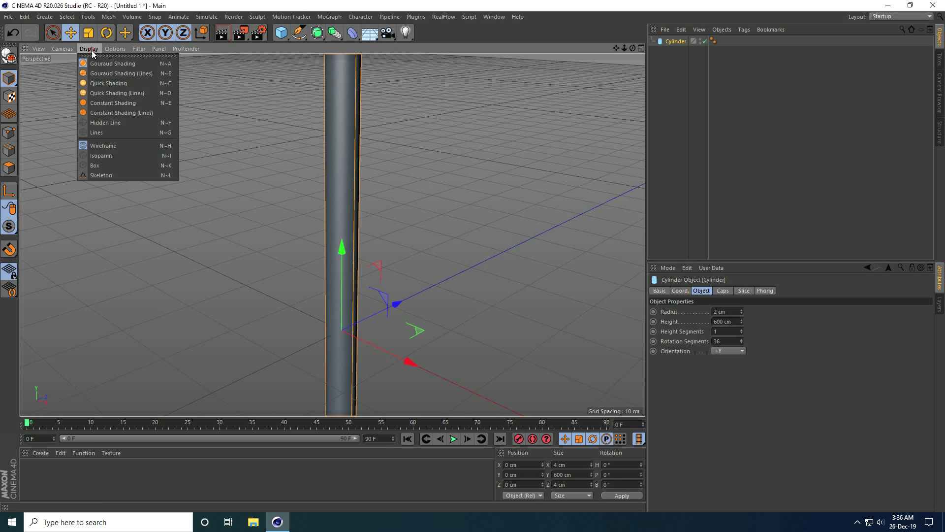
pyautogui.click(102, 73)
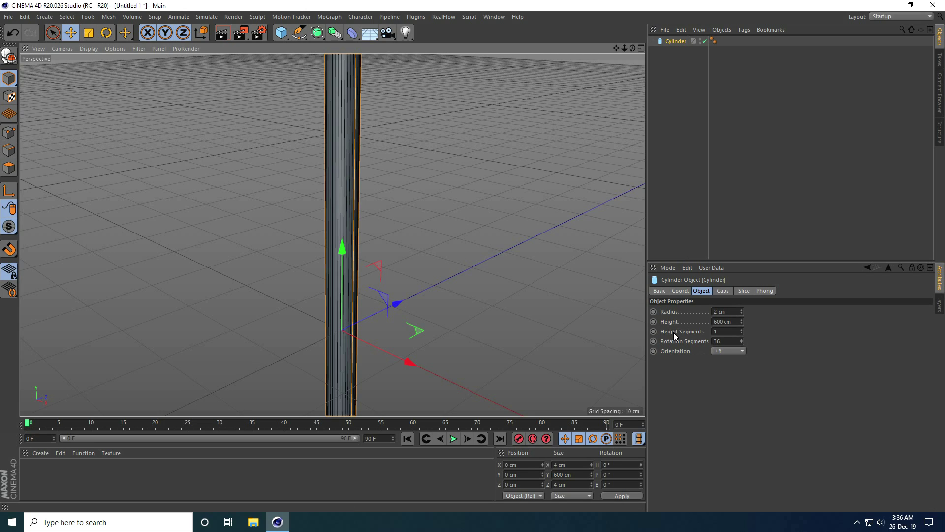
# Step: Set the cylinder's height segments to 300 and its rotation segments to 50
pyautogui.moveTo(741, 329); pyautogui.dragTo(741, 331)
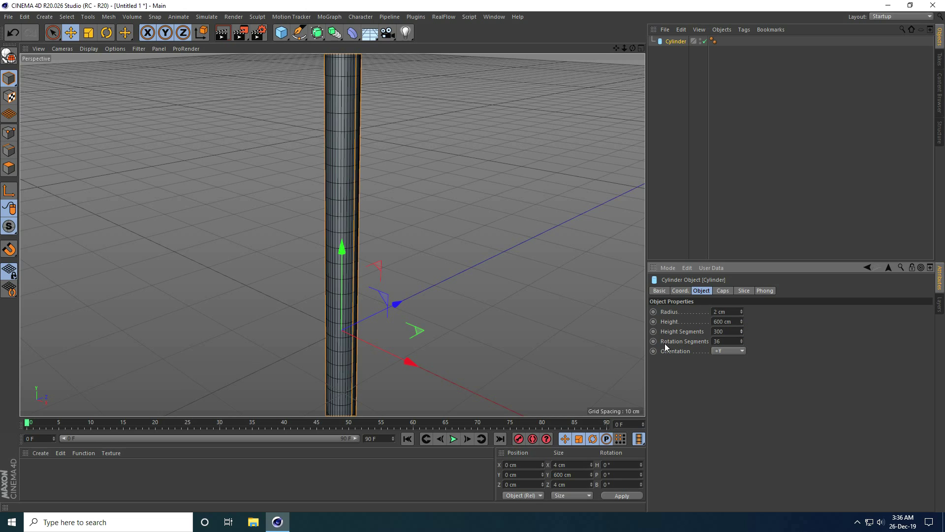
pyautogui.moveTo(743, 341); pyautogui.dragTo(741, 341)
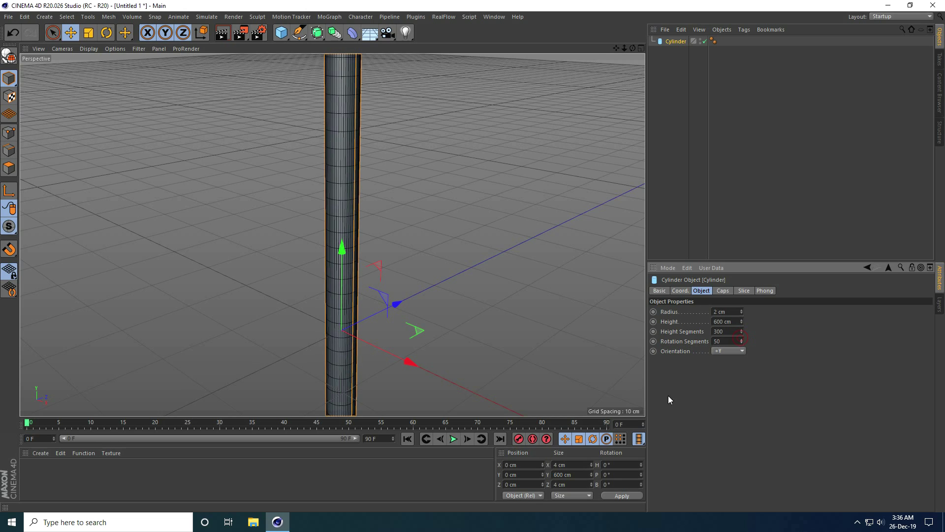
pyautogui.scroll(-3, 323, 260)
pyautogui.scroll(6, 276, 296)
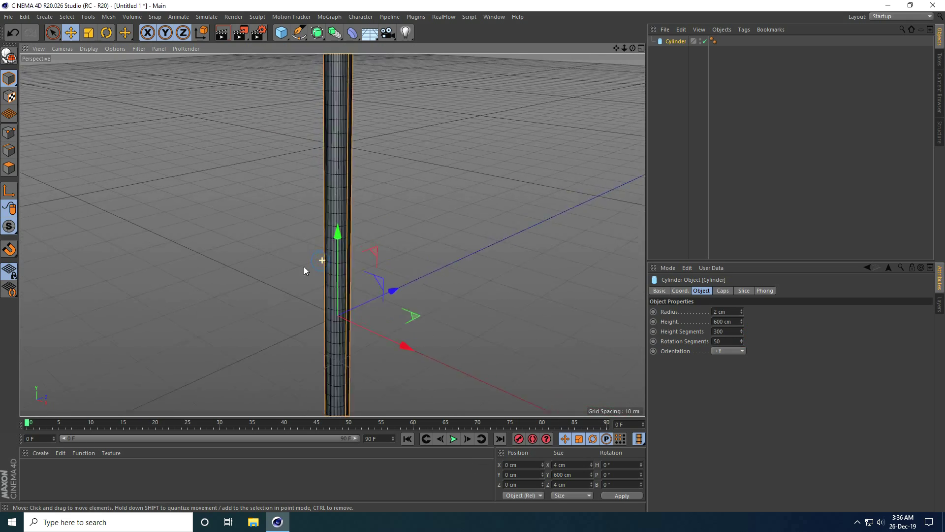
# Step: Add a MoGraph Cloner and make the cylinder its child
pyautogui.keyDown('alt'); pyautogui.moveTo(380, 162); pyautogui.dragTo(293, 250); pyautogui.keyUp('alt')
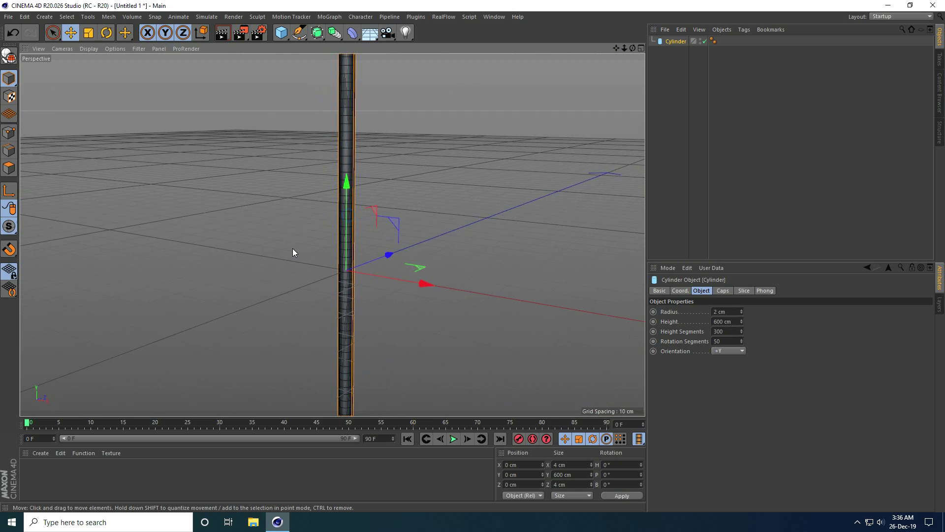
pyautogui.click(324, 18)
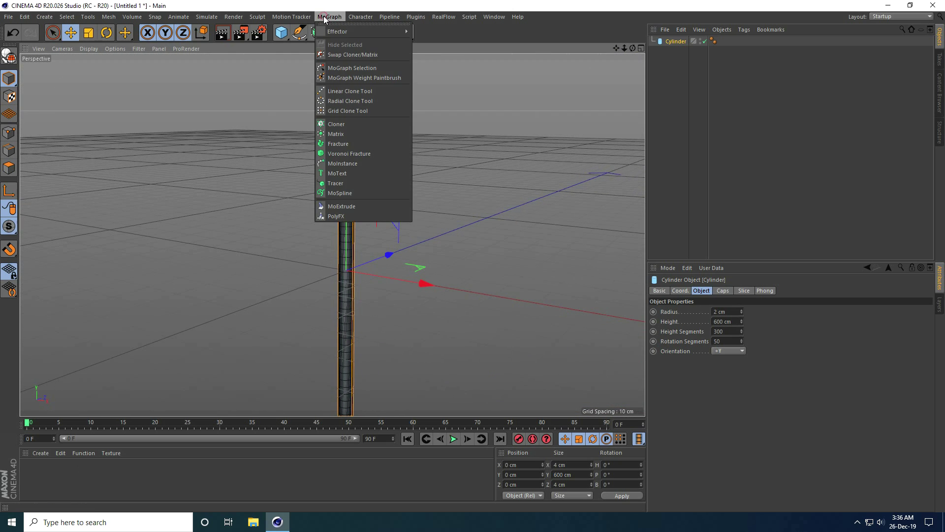
pyautogui.click(353, 124)
pyautogui.click(661, 52)
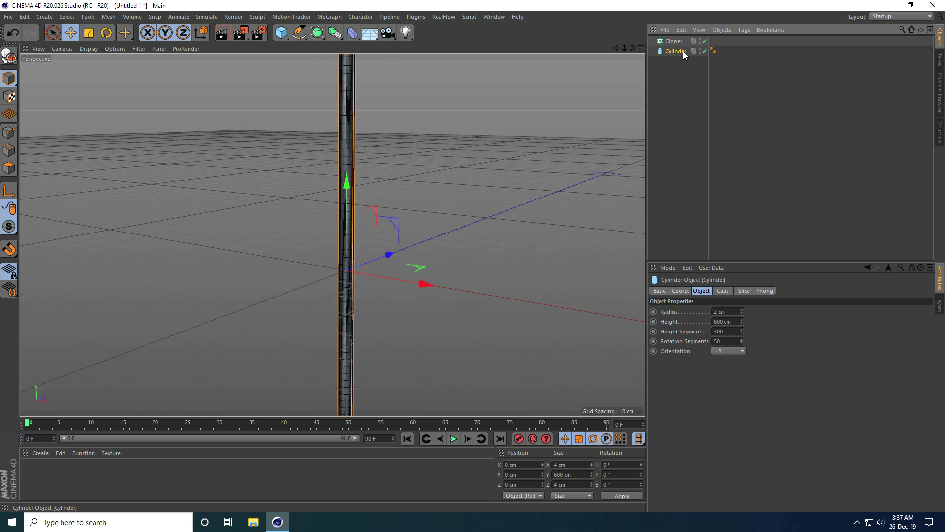
pyautogui.moveTo(674, 44); pyautogui.dragTo(674, 42)
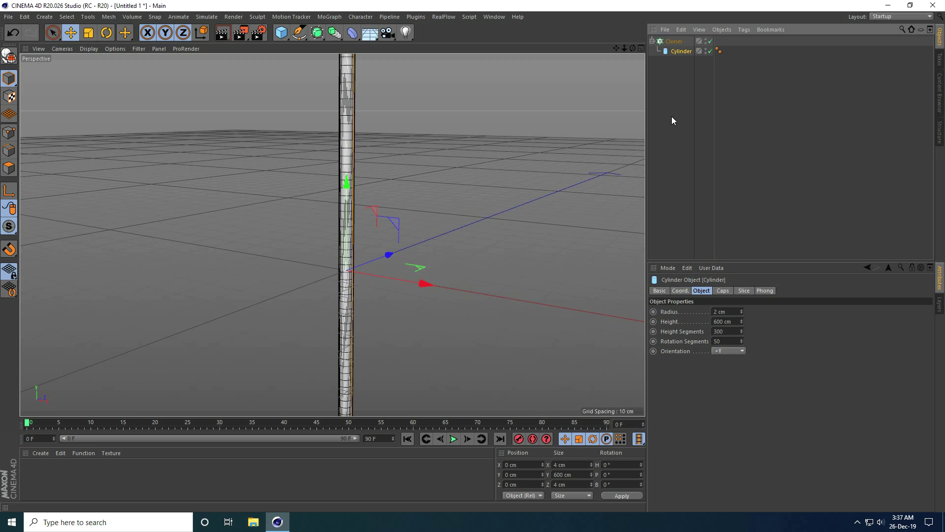
pyautogui.click(652, 42)
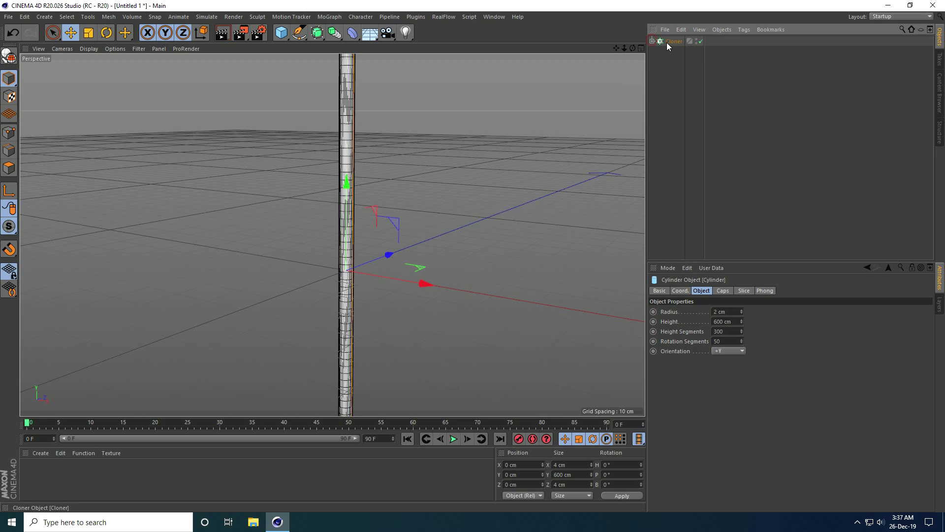
# Step: Set the Cloner's mode to Object
pyautogui.click(669, 43)
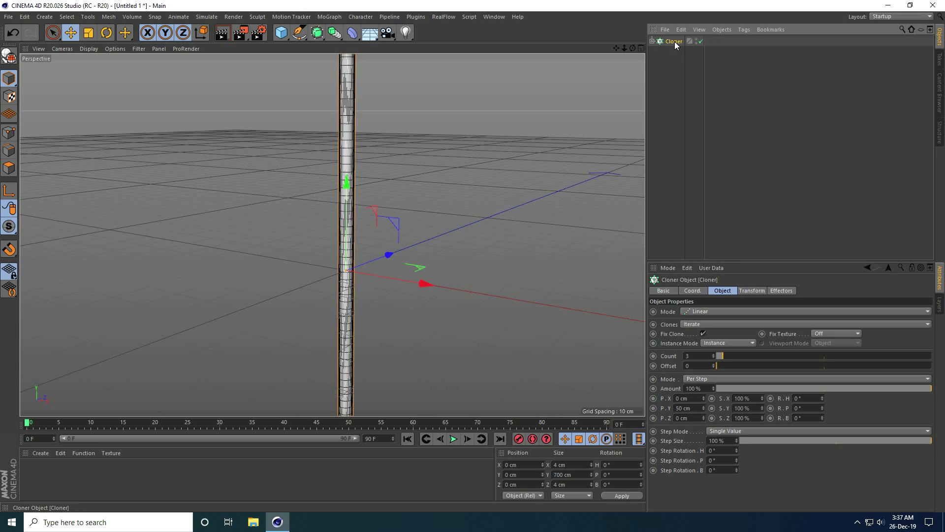
pyautogui.click(694, 312)
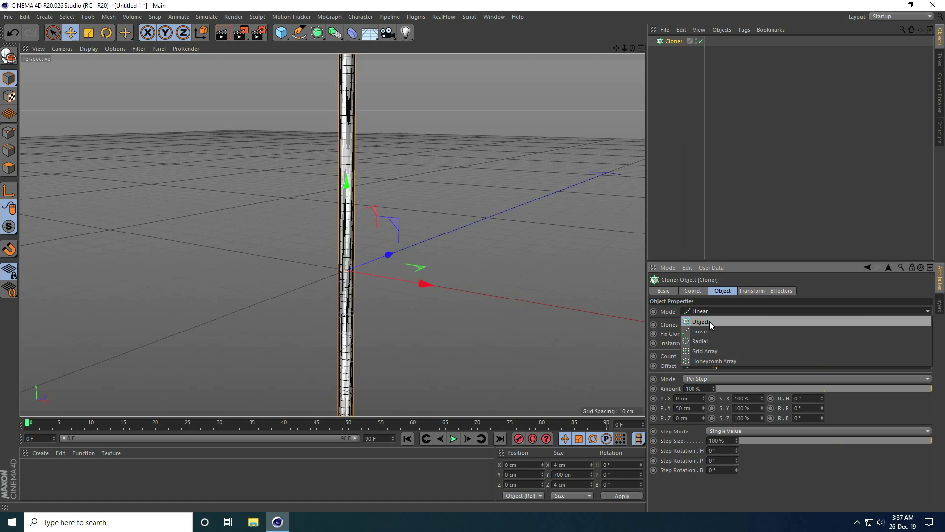
pyautogui.click(710, 321)
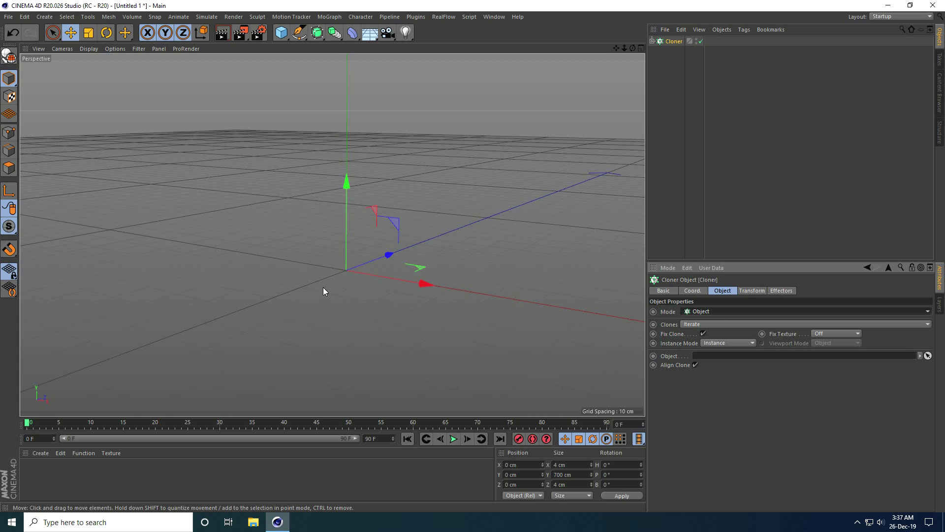
# Step: Add a disc with an inner radius of 20 cm and an outer radius of 25 cm
pyautogui.click(285, 37)
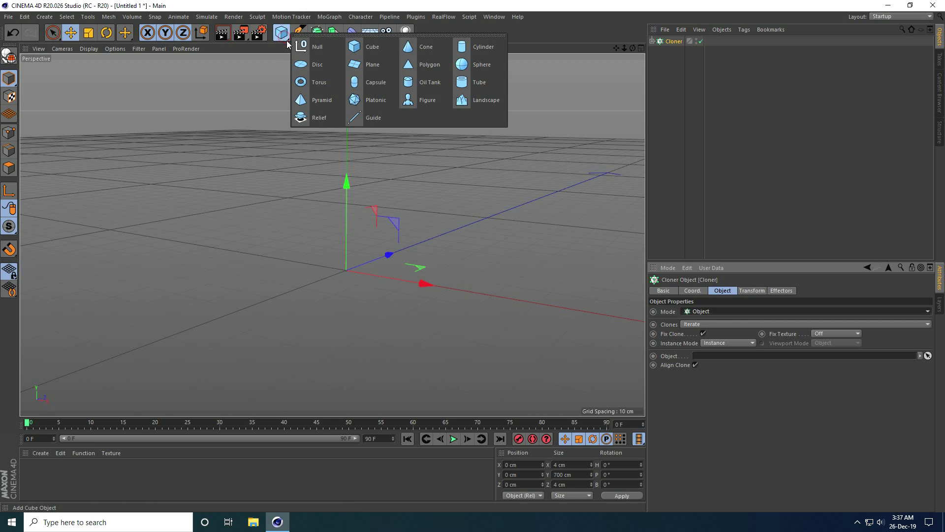
pyautogui.click(332, 67)
pyautogui.scroll(-5, 330, 283)
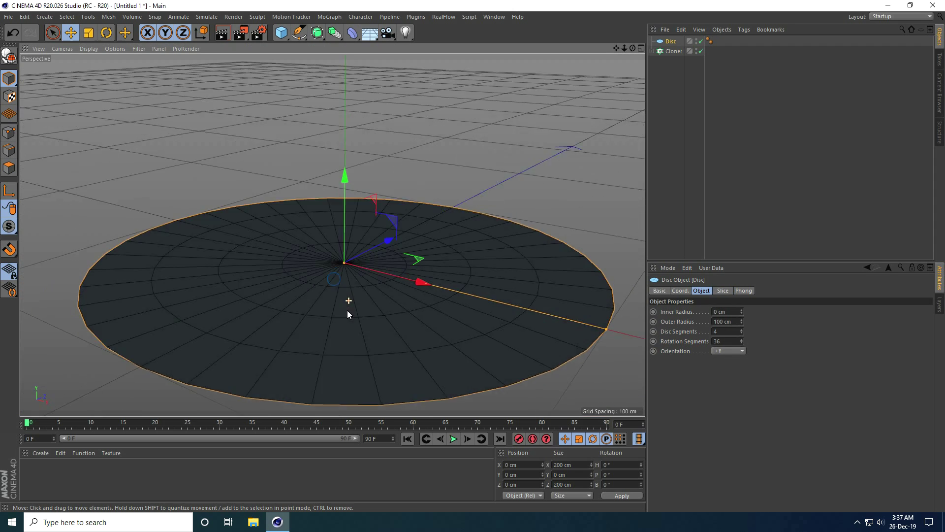
pyautogui.scroll(3, 347, 314)
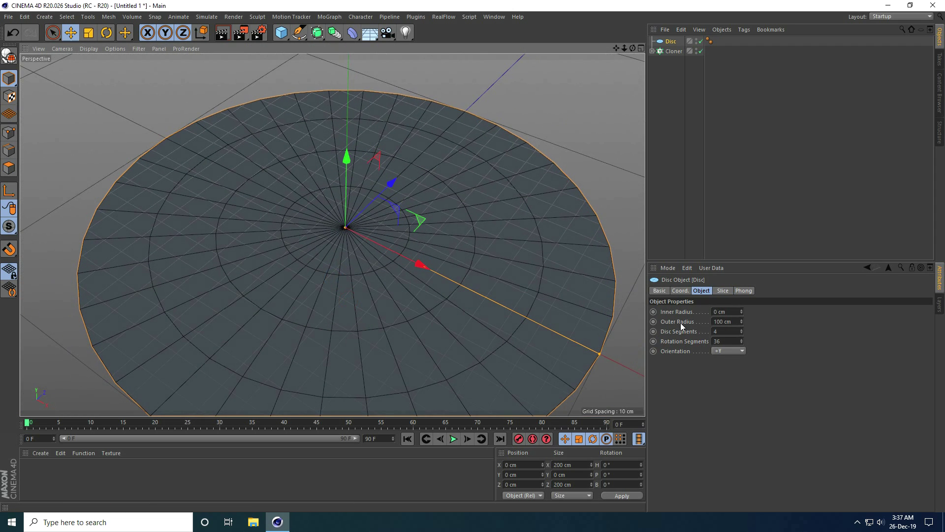
pyautogui.moveTo(742, 313); pyautogui.dragTo(743, 321)
pyautogui.click(743, 322)
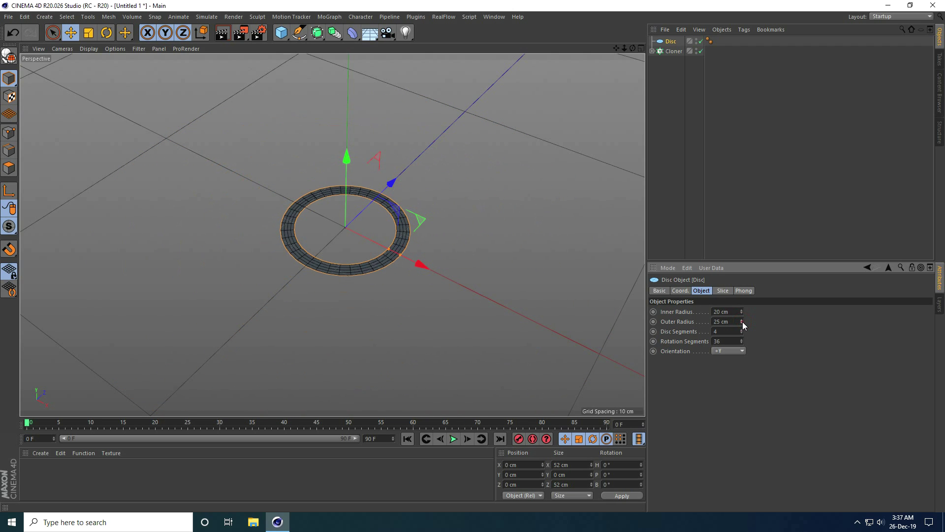
# Step: Reduce the ring-shaped disc's disc segments to 1
pyautogui.scroll(4, 374, 262)
pyautogui.scroll(2, 411, 215)
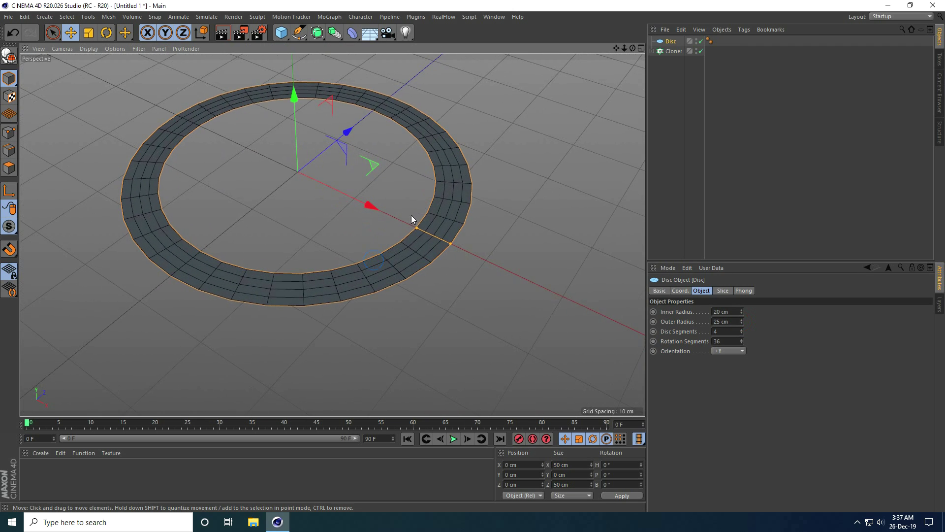
pyautogui.scroll(1, 415, 256)
pyautogui.scroll(3, 246, 290)
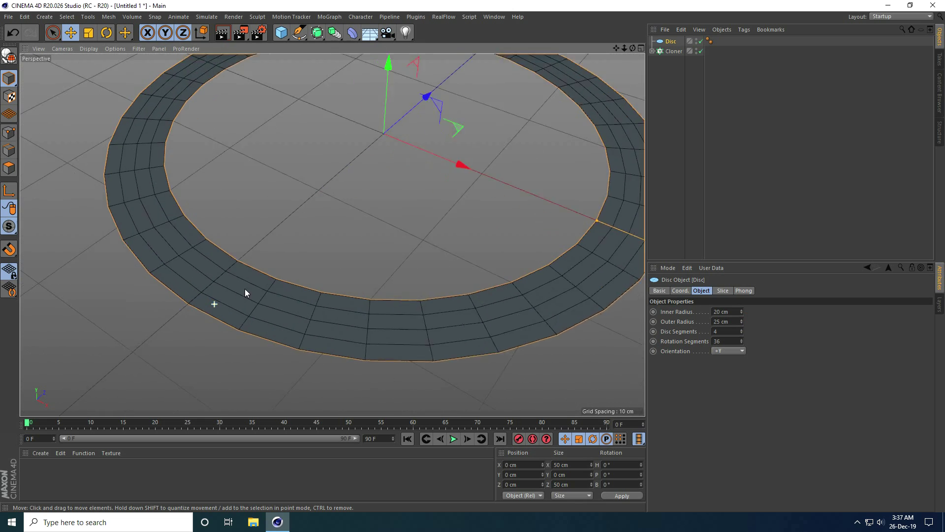
pyautogui.scroll(1, 246, 292)
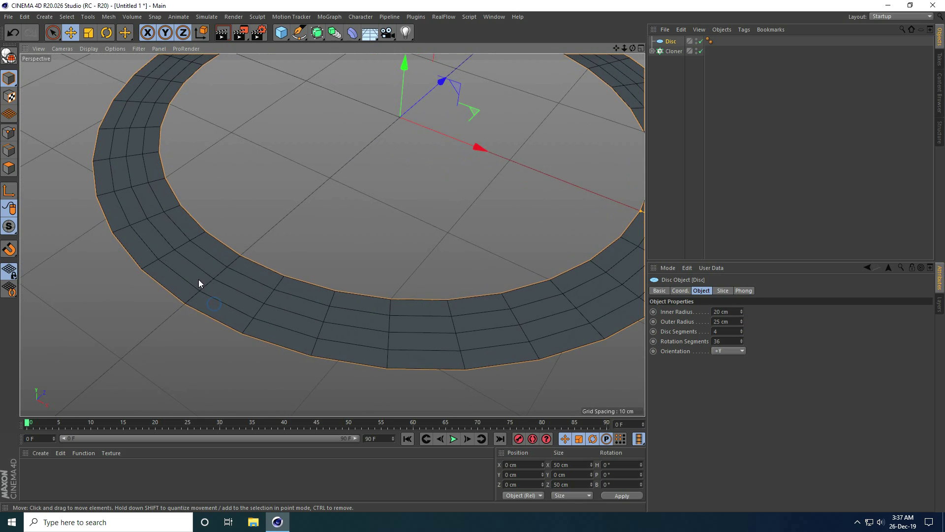
pyautogui.click(743, 333)
pyautogui.click(743, 332)
pyautogui.click(743, 333)
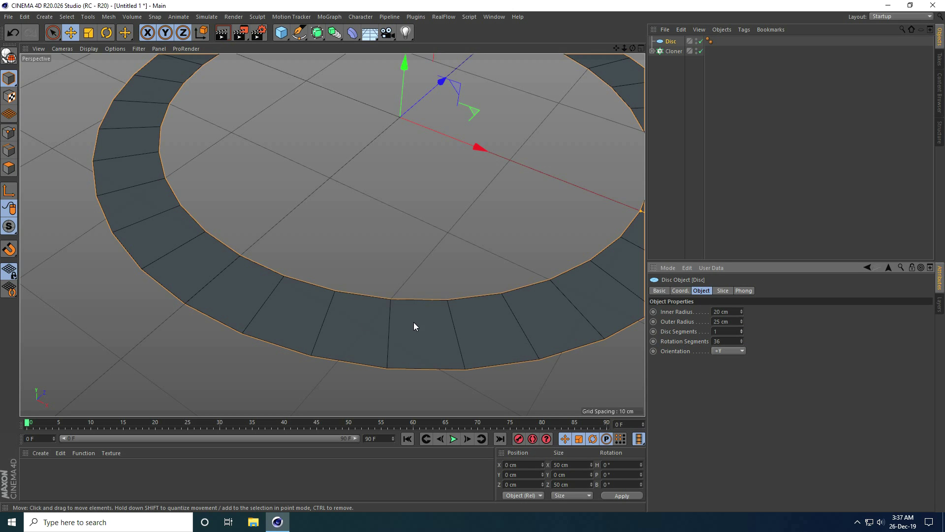
pyautogui.moveTo(291, 265)
pyautogui.keyDown('alt'); pyautogui.mouseDown()
pyautogui.moveTo(271, 260)
pyautogui.moveTo(291, 230)
pyautogui.moveTo(279, 289)
pyautogui.moveTo(310, 303)
pyautogui.moveTo(298, 262)
pyautogui.mouseUp(); pyautogui.keyUp('alt')
pyautogui.keyDown('alt'); pyautogui.moveTo(308, 257); pyautogui.dragTo(269, 267, button='right'); pyautogui.keyUp('alt')
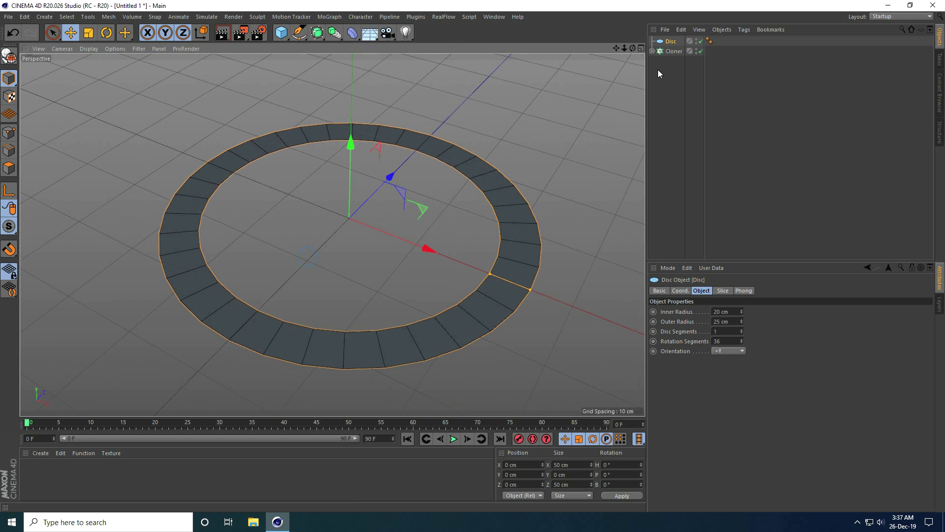
# Step: Assign the disc as the object on which the Cloner distributes the cylinders
pyautogui.click(672, 52)
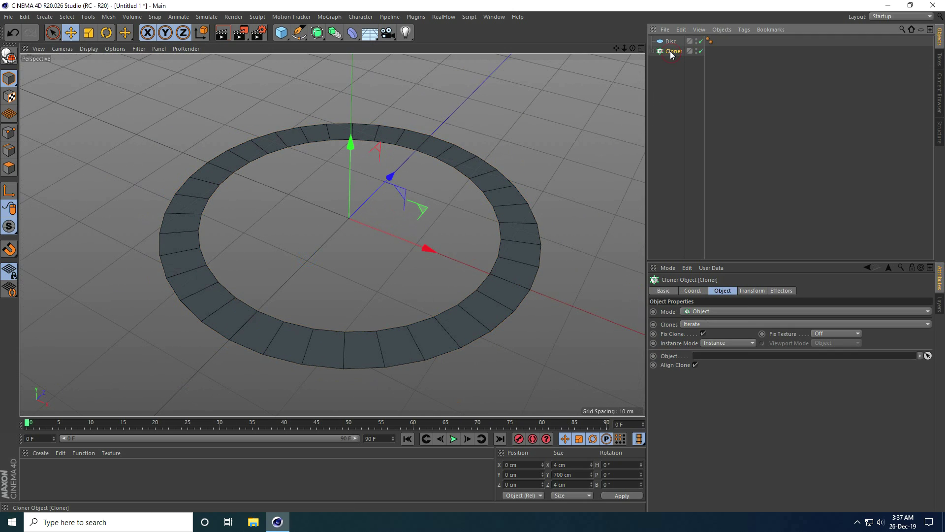
pyautogui.moveTo(670, 42); pyautogui.dragTo(711, 356)
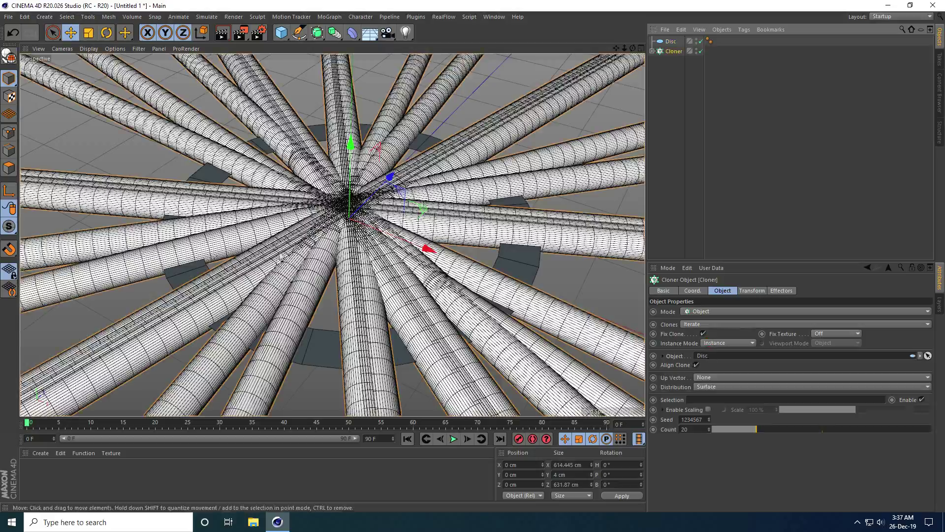
pyautogui.scroll(-5, 325, 242)
pyautogui.scroll(4, 325, 244)
pyautogui.keyDown('alt'); pyautogui.moveTo(320, 265); pyautogui.dragTo(346, 289); pyautogui.keyUp('alt')
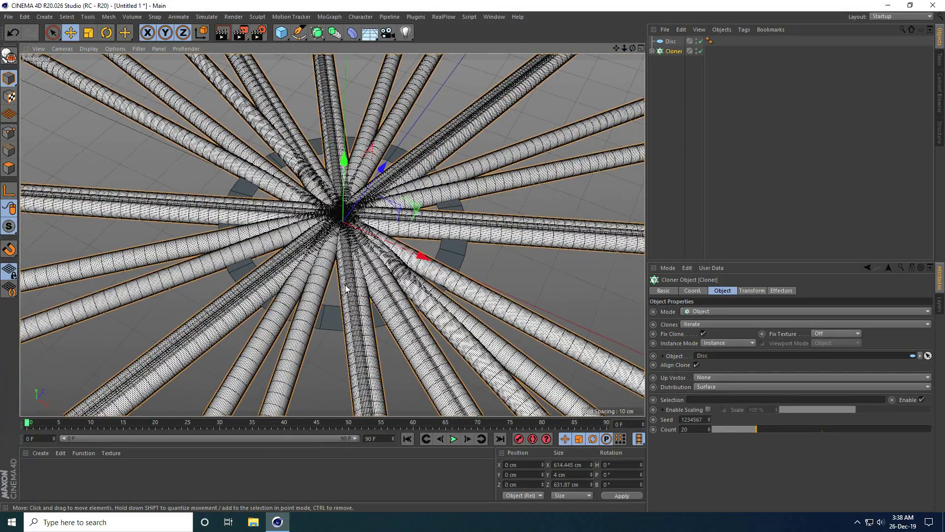
# Step: Set the Cloner's transform pitch rotation (R.P) to 90° to turn the cylinder clones upright
pyautogui.click(744, 290)
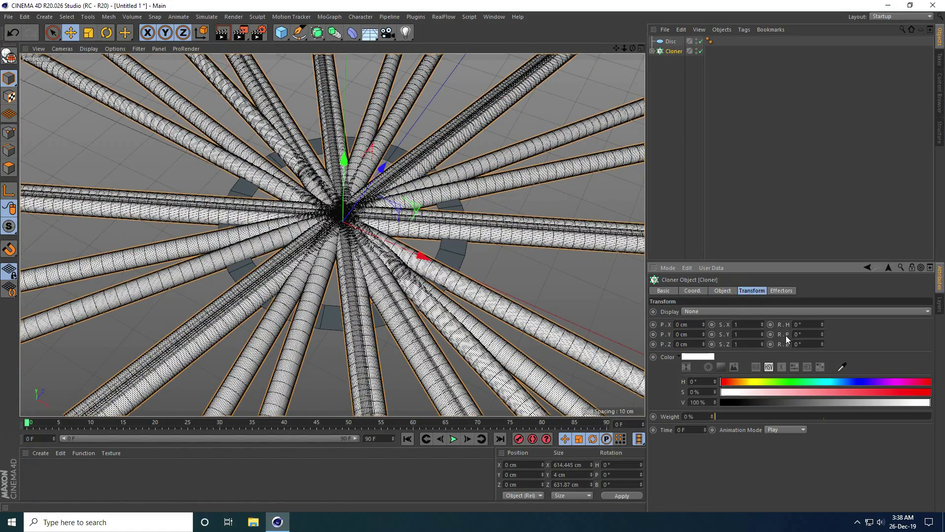
pyautogui.moveTo(822, 332); pyautogui.dragTo(773, 330)
pyautogui.press('Return')
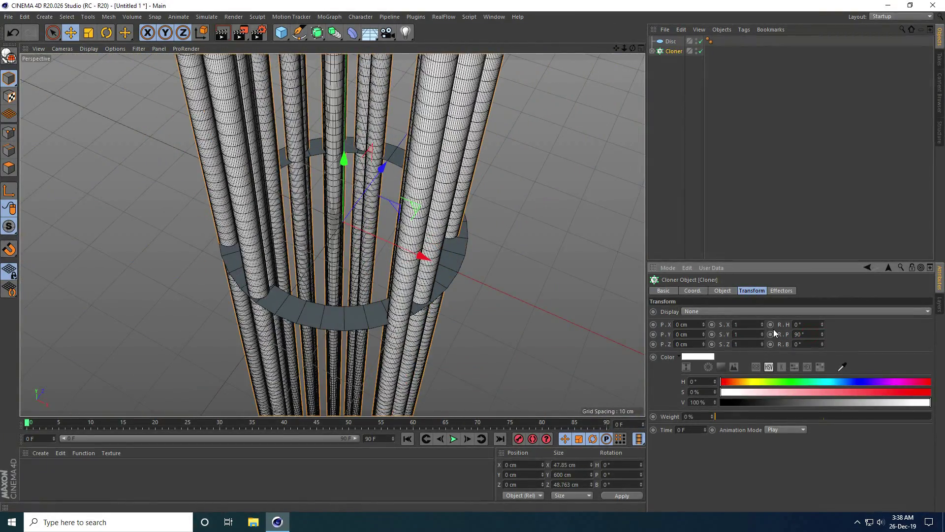
pyautogui.moveTo(806, 334); pyautogui.dragTo(775, 332)
pyautogui.moveTo(260, 216)
pyautogui.keyDown('alt'); pyautogui.mouseDown()
pyautogui.moveTo(350, 177)
pyautogui.moveTo(451, 156)
pyautogui.moveTo(252, 185)
pyautogui.moveTo(275, 187)
pyautogui.mouseUp(); pyautogui.keyUp('alt')
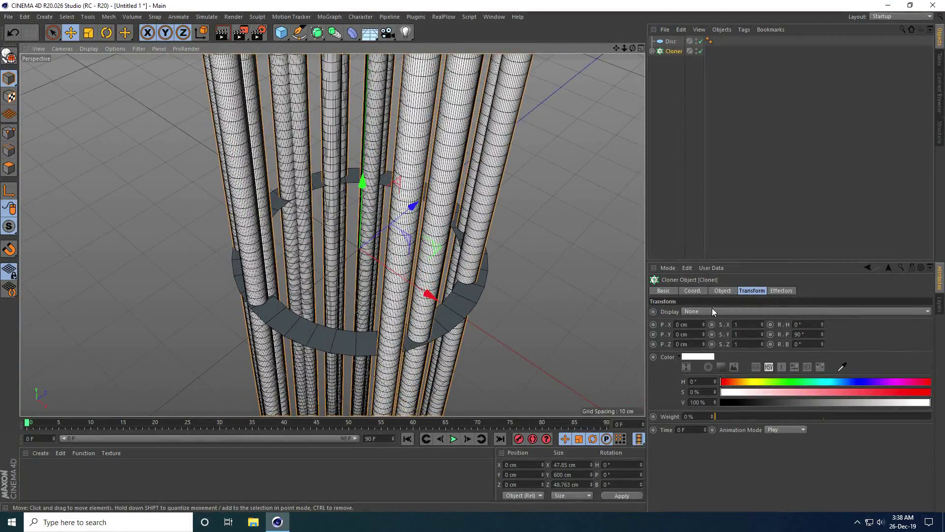
# Step: Set the Cloner's distribution to Vertex so that the cylinders sit on the disc's points
pyautogui.click(722, 291)
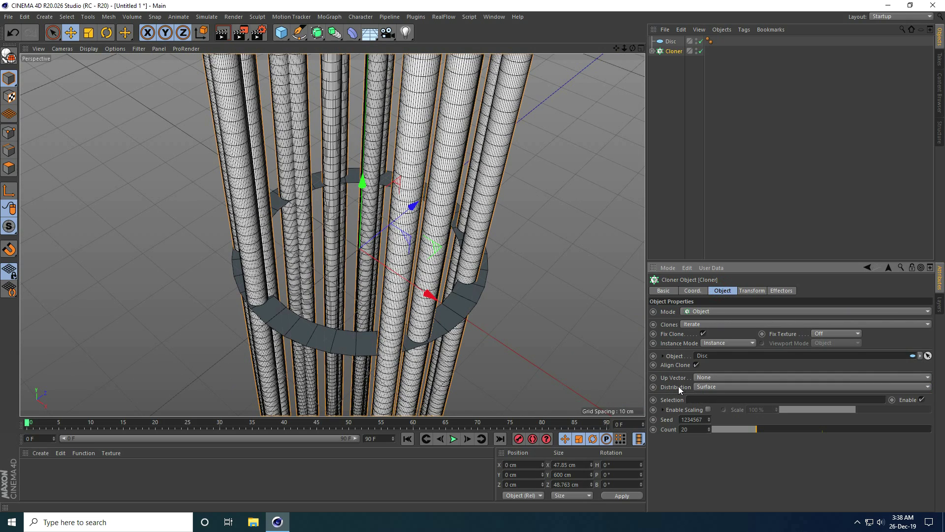
pyautogui.click(704, 387)
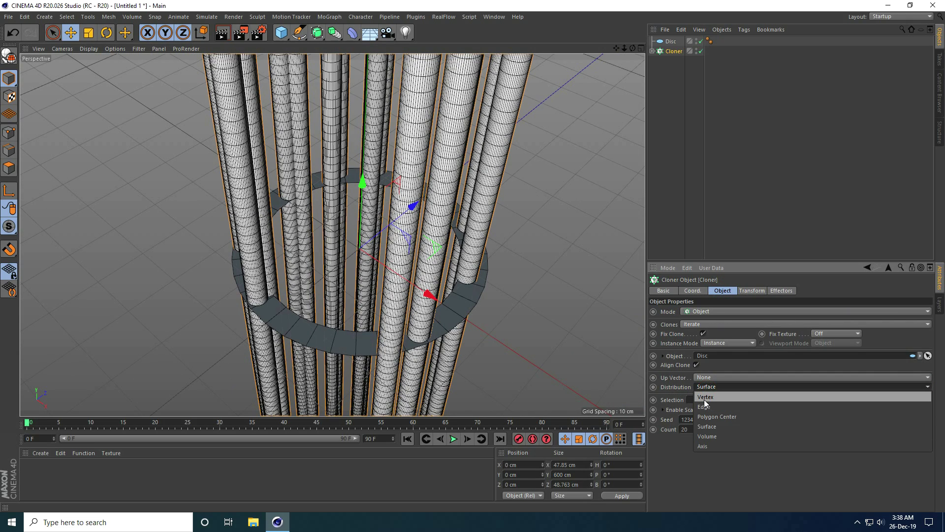
pyautogui.click(720, 398)
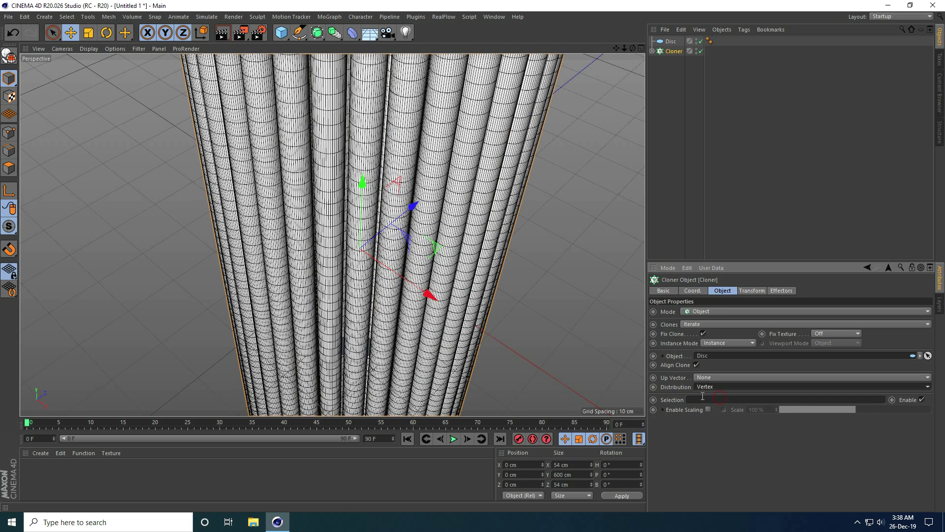
pyautogui.scroll(-3, 320, 229)
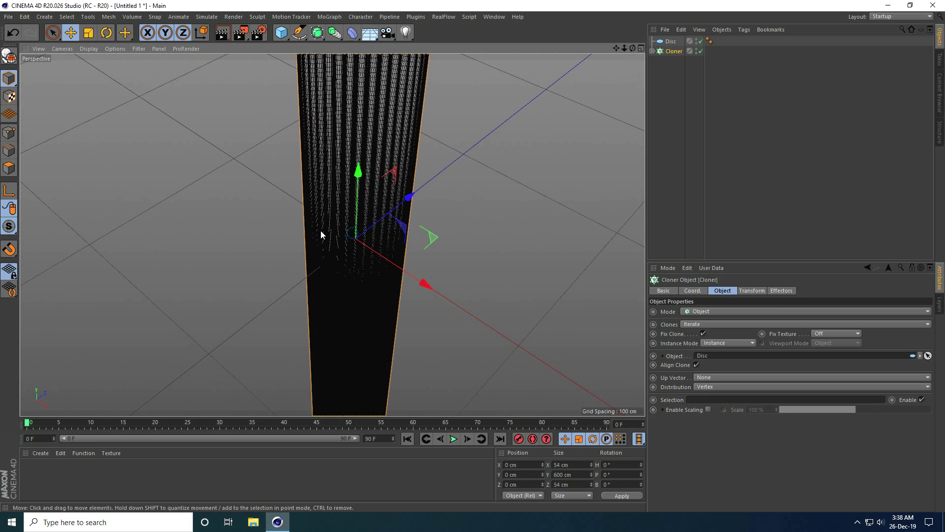
# Step: Switch the perspective viewport to smooth shading without lines and inspect the double ring of cylinder clones from above and from the side
pyautogui.click(91, 46)
pyautogui.click(103, 64)
pyautogui.moveTo(466, 226)
pyautogui.keyDown('alt'); pyautogui.mouseDown()
pyautogui.moveTo(419, 223)
pyautogui.moveTo(371, 261)
pyautogui.moveTo(312, 198)
pyautogui.moveTo(347, 148)
pyautogui.moveTo(423, 122)
pyautogui.moveTo(308, 212)
pyautogui.moveTo(300, 270)
pyautogui.moveTo(307, 270)
pyautogui.moveTo(314, 210)
pyautogui.mouseUp(); pyautogui.keyUp('alt')
pyautogui.moveTo(302, 268)
pyautogui.keyDown('alt'); pyautogui.mouseDown()
pyautogui.moveTo(303, 227)
pyautogui.moveTo(334, 184)
pyautogui.moveTo(330, 374)
pyautogui.mouseUp(); pyautogui.keyUp('alt')
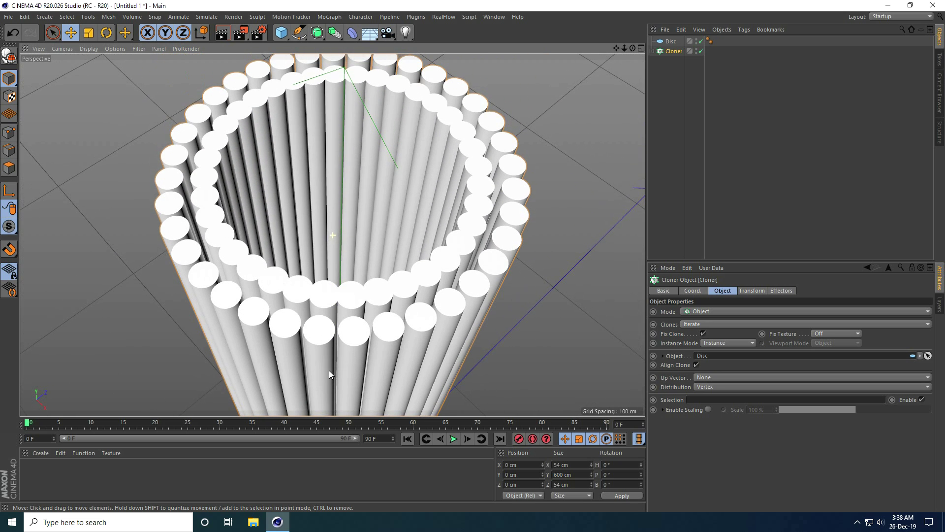
pyautogui.keyDown('alt'); pyautogui.moveTo(313, 225); pyautogui.dragTo(278, 233, button='right'); pyautogui.keyUp('alt')
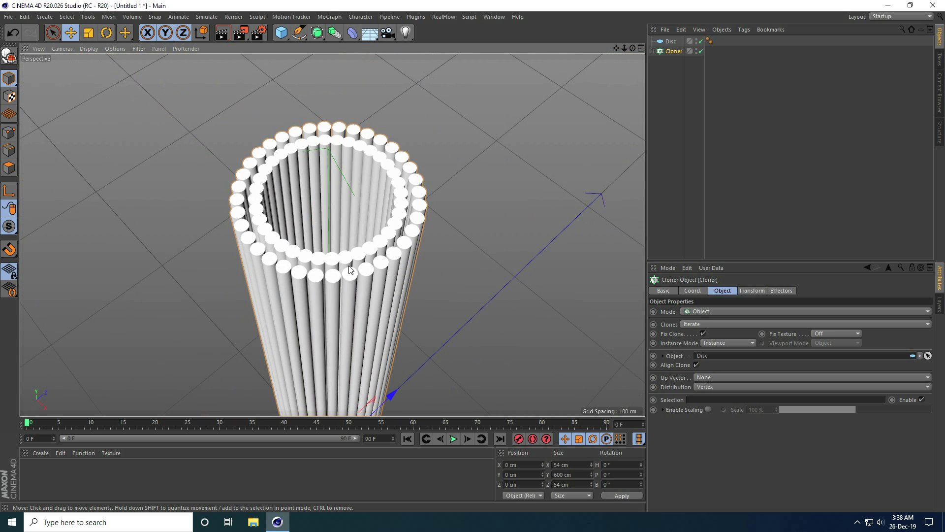
pyautogui.keyDown('alt'); pyautogui.moveTo(325, 288); pyautogui.dragTo(326, 239); pyautogui.keyUp('alt')
pyautogui.keyDown('alt'); pyautogui.moveTo(340, 326); pyautogui.dragTo(340, 212, button='middle'); pyautogui.keyUp('alt')
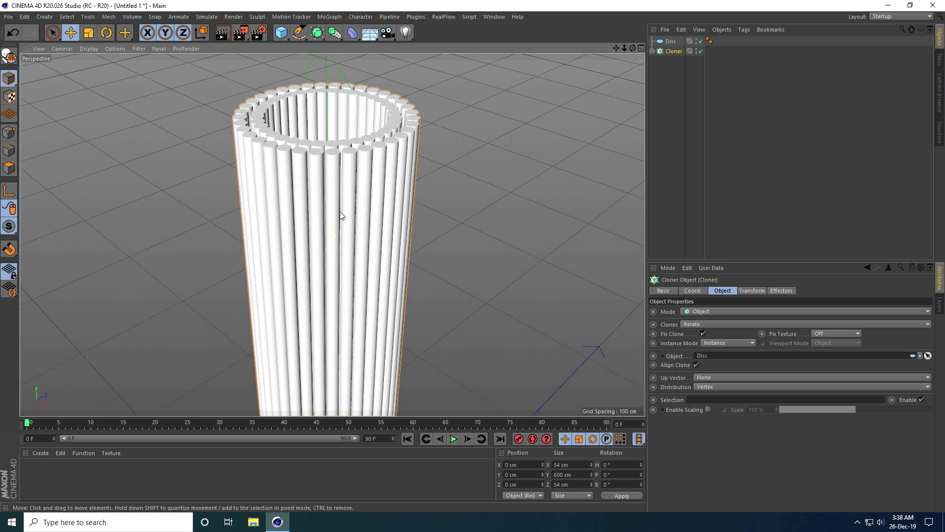
pyautogui.keyDown('alt'); pyautogui.moveTo(341, 215); pyautogui.dragTo(340, 196); pyautogui.keyUp('alt')
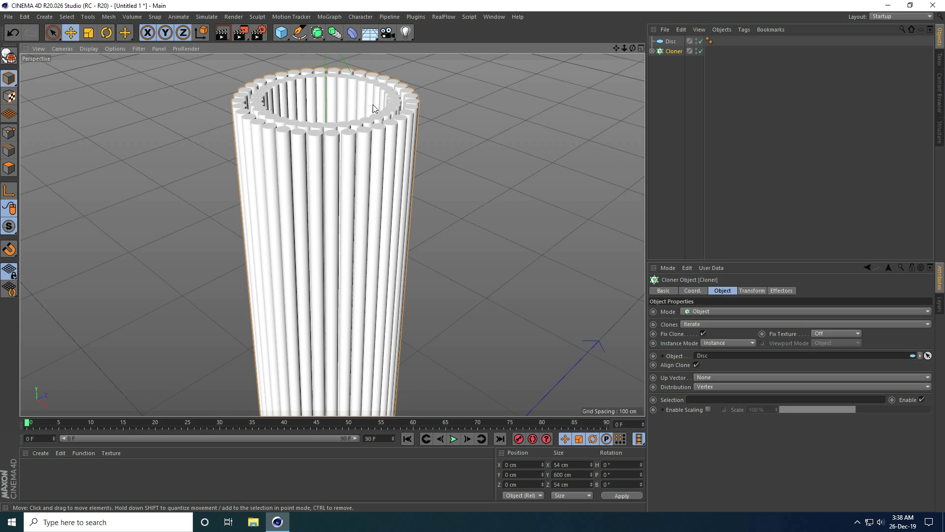
# Step: Add a Null object and nest the Cloner inside it as a child
pyautogui.click(281, 33)
pyautogui.click(306, 46)
pyautogui.moveTo(671, 52); pyautogui.dragTo(672, 39)
pyautogui.click(674, 61)
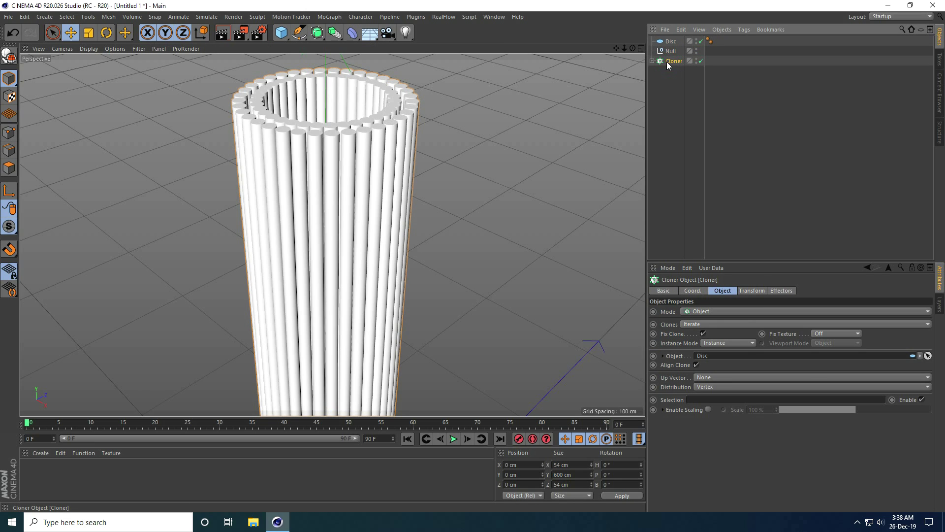
pyautogui.moveTo(673, 63); pyautogui.dragTo(668, 55)
pyautogui.click(653, 50)
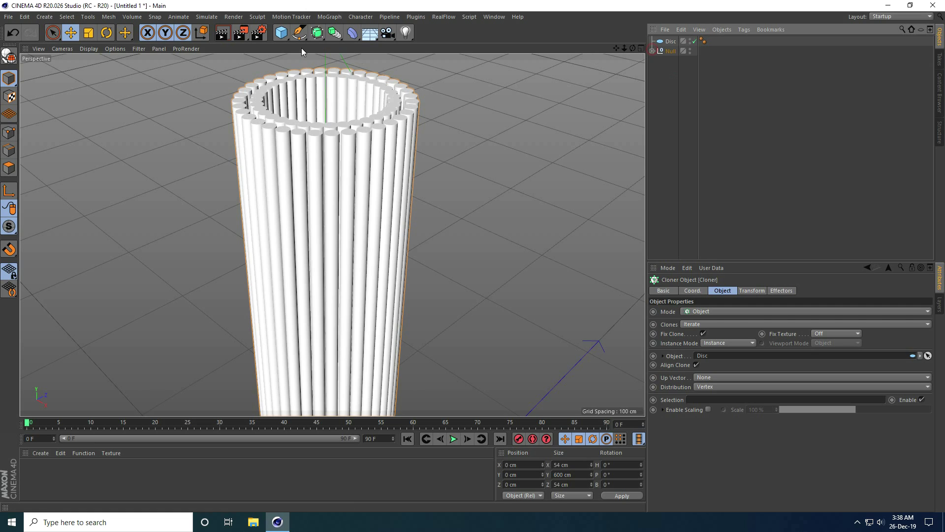
# Step: Add a Twist deformer and place it inside the Null, above the Cloner
pyautogui.click(356, 38)
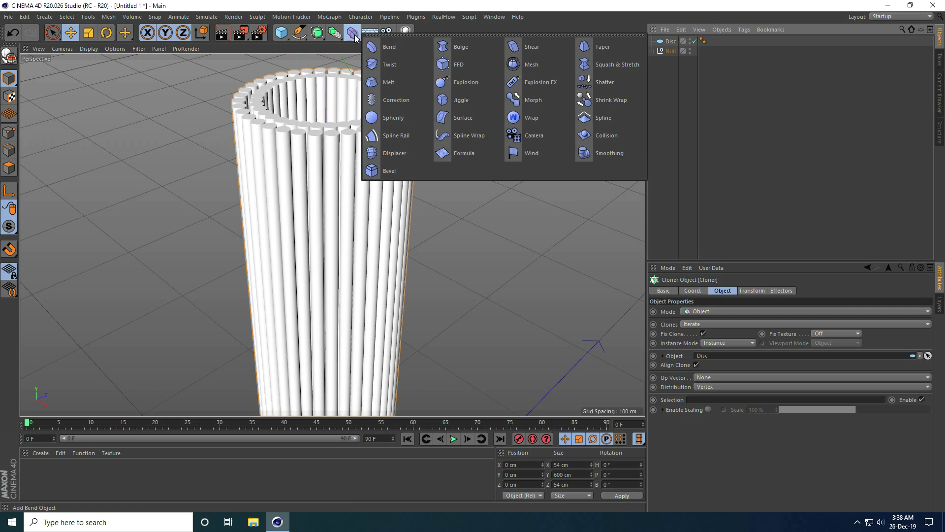
pyautogui.click(406, 63)
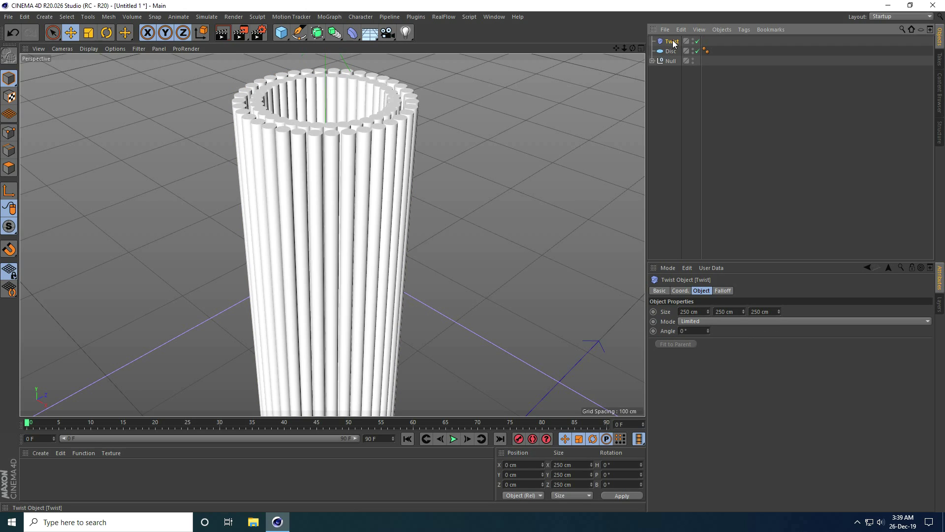
pyautogui.moveTo(673, 60); pyautogui.dragTo(673, 61)
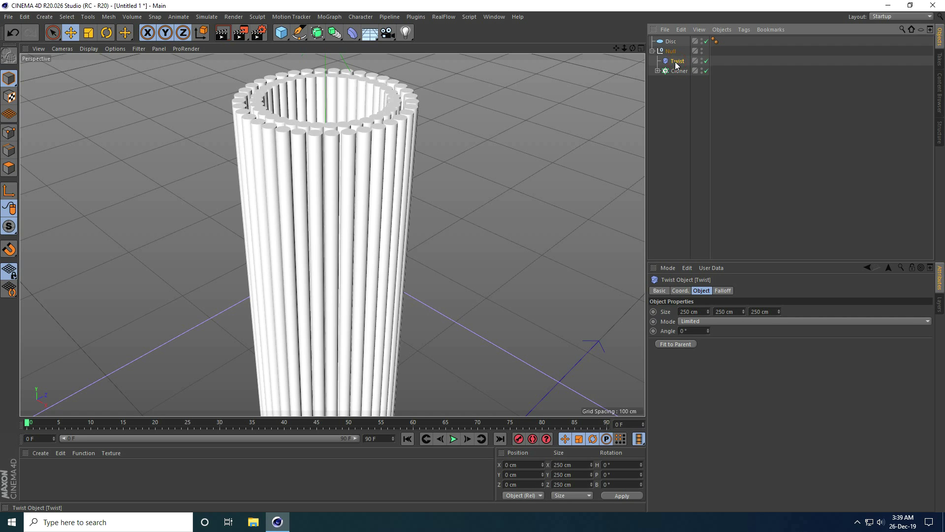
# Step: Set the Twist deformer's size to 50 × 600 × 50 cm so that its cage encloses the cylinder bundle
pyautogui.scroll(-5, 282, 176)
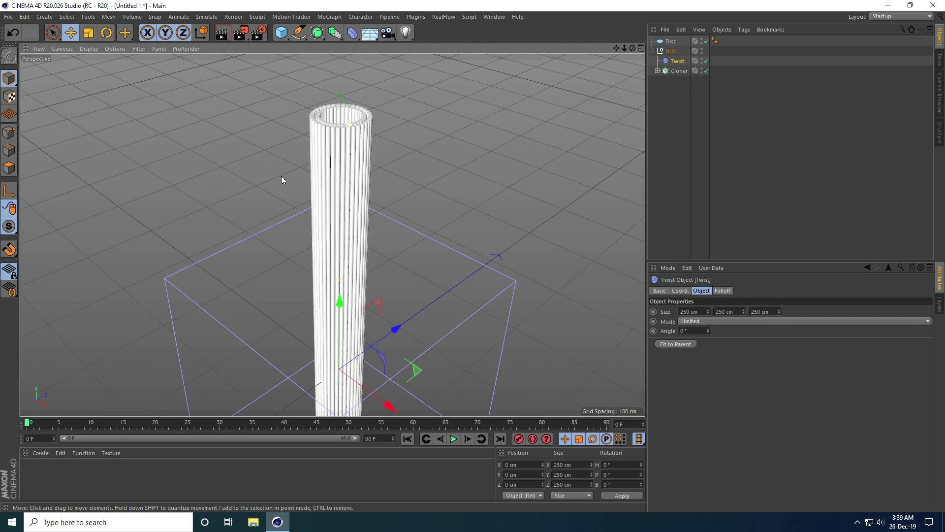
pyautogui.scroll(1, 283, 177)
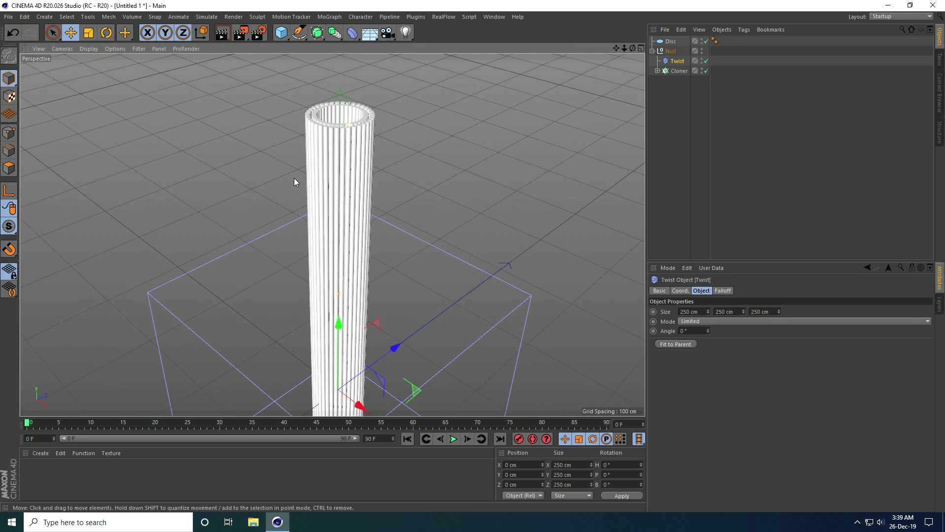
pyautogui.click(684, 312)
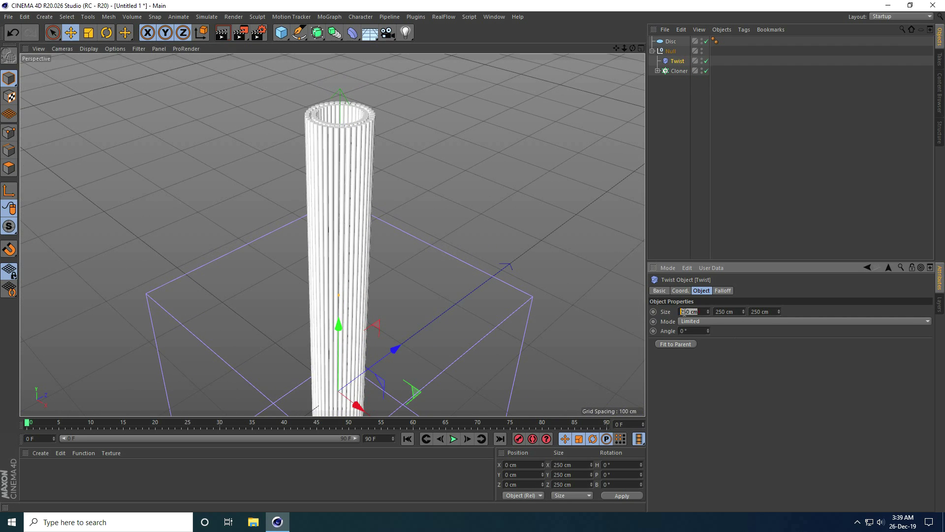
pyautogui.write('50')
pyautogui.press('Tab')
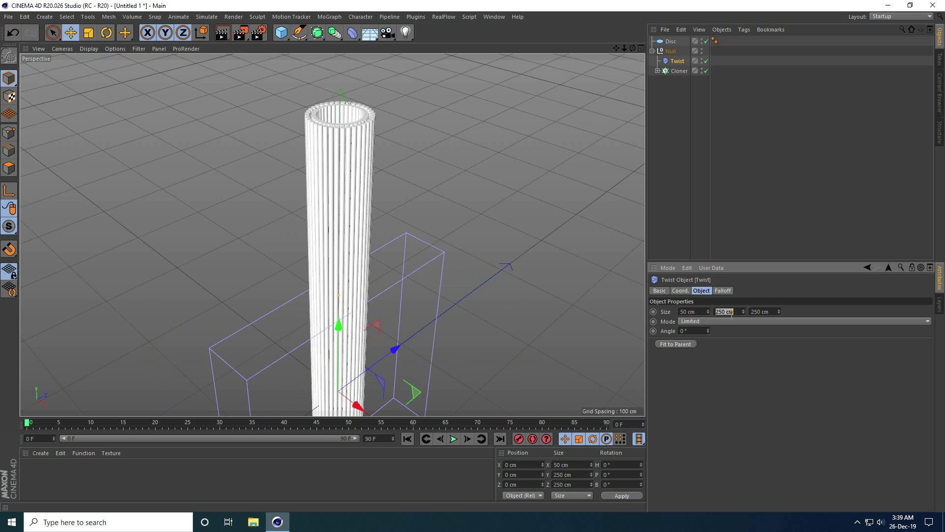
pyautogui.write('600')
pyautogui.press('Return')
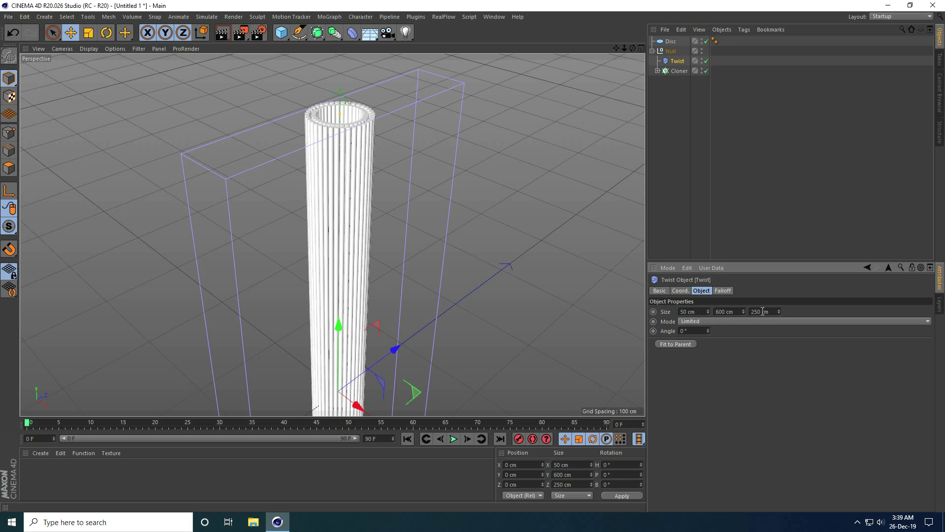
pyautogui.click(773, 313)
pyautogui.write('50')
pyautogui.press('Return')
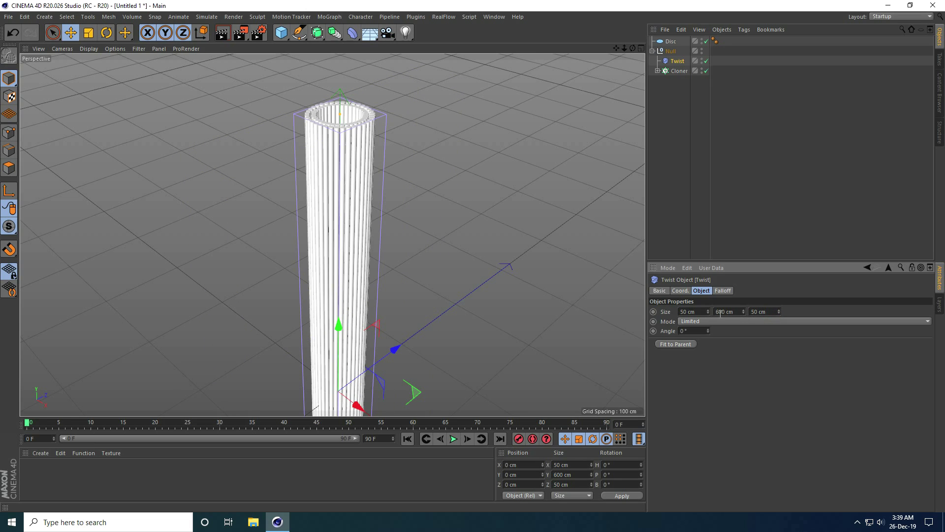
# Step: Set the Twist deformer's angle to 720° to wind the cylinders around each other
pyautogui.scroll(3, 340, 148)
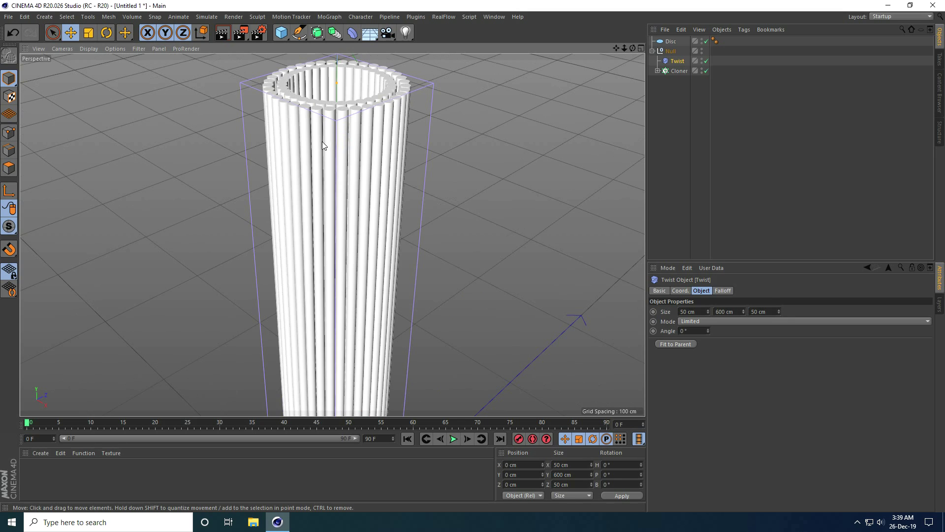
pyautogui.keyDown('alt'); pyautogui.moveTo(322, 141); pyautogui.dragTo(372, 141); pyautogui.keyUp('alt')
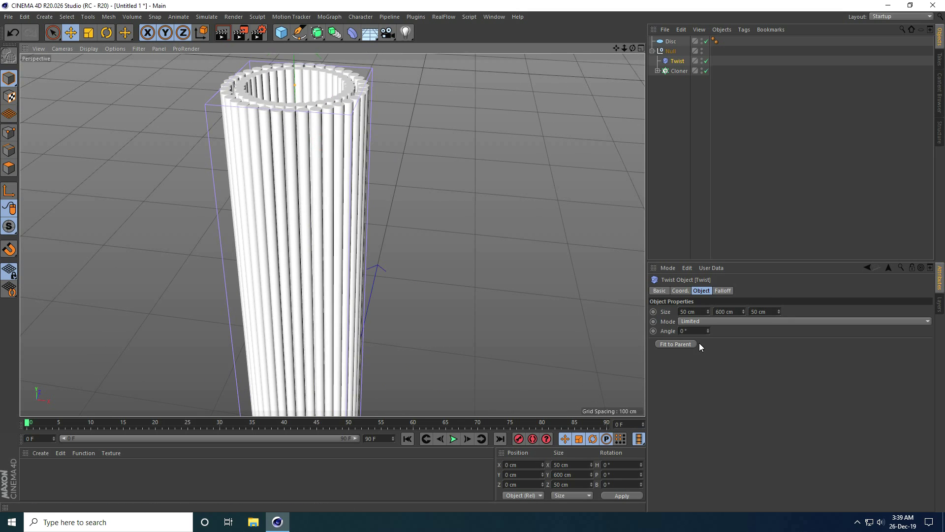
pyautogui.moveTo(710, 330); pyautogui.dragTo(711, 341)
pyautogui.doubleClick(679, 330)
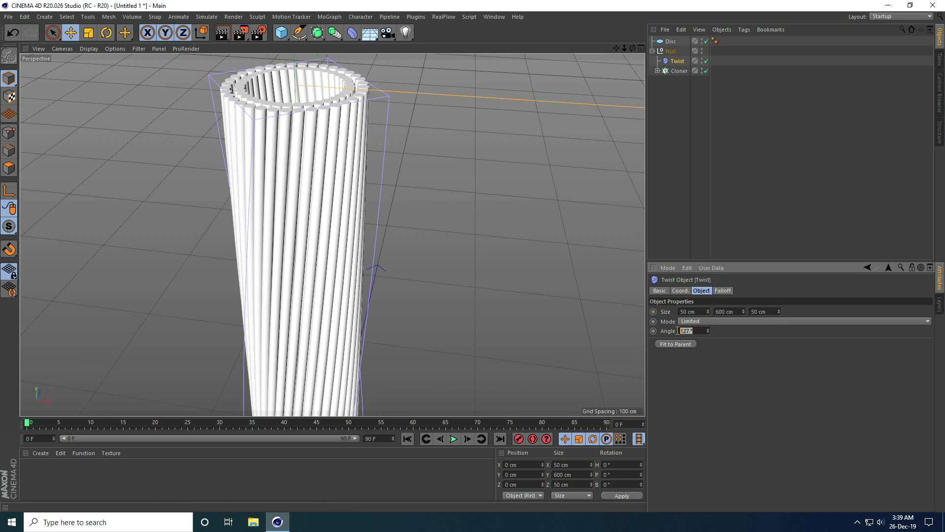
pyautogui.write('780')
pyautogui.press('Return')
pyautogui.moveTo(701, 330); pyautogui.dragTo(665, 336)
pyautogui.write('720')
pyautogui.press('Return')
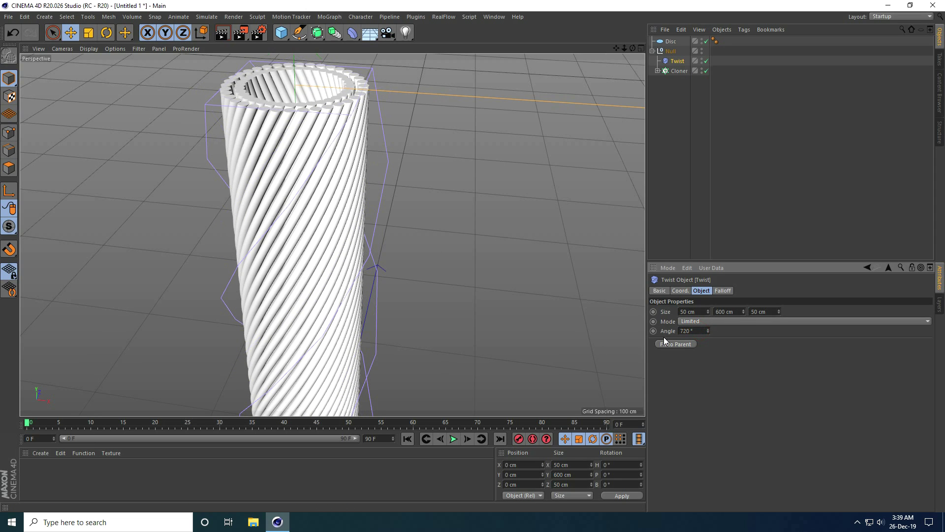
# Step: Add a Bend deformer and place it inside the Null, between the Twist deformer and the Cloner
pyautogui.scroll(4, 295, 93)
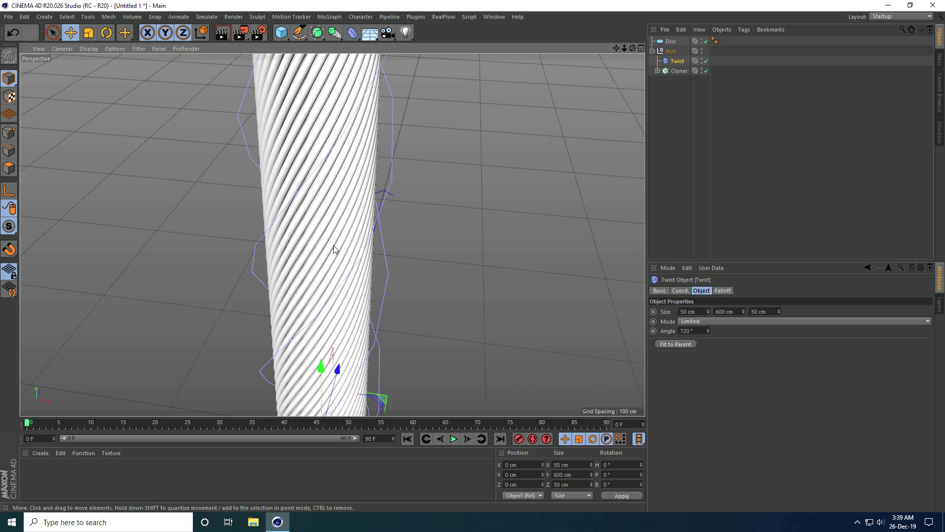
pyautogui.click(352, 222)
pyautogui.scroll(5, 473, 254)
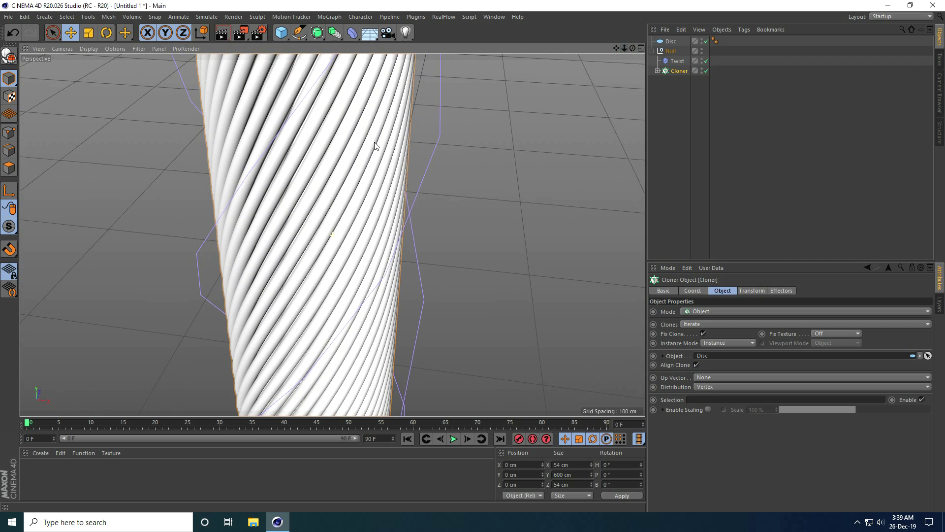
pyautogui.keyDown('alt'); pyautogui.moveTo(191, 211); pyautogui.dragTo(352, 187, button='right'); pyautogui.keyUp('alt')
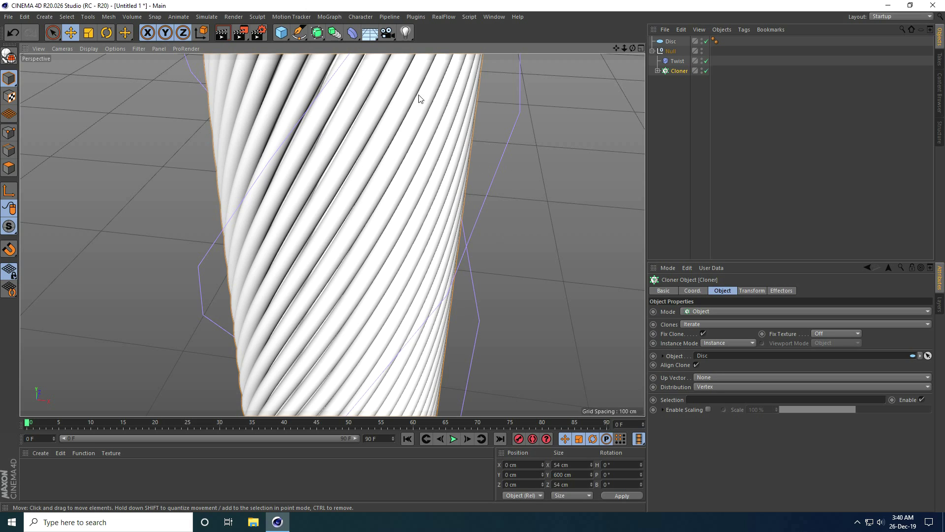
pyautogui.click(352, 34)
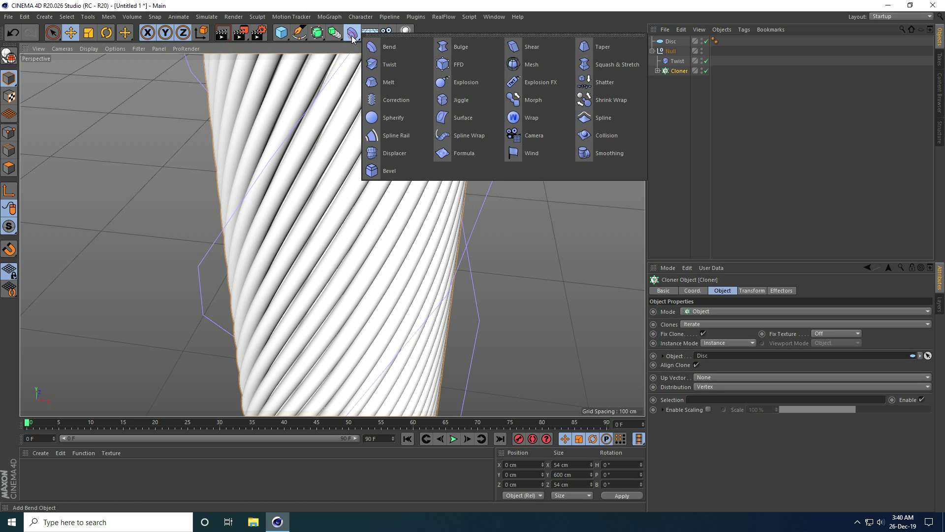
pyautogui.click(377, 48)
pyautogui.moveTo(678, 44); pyautogui.dragTo(674, 78)
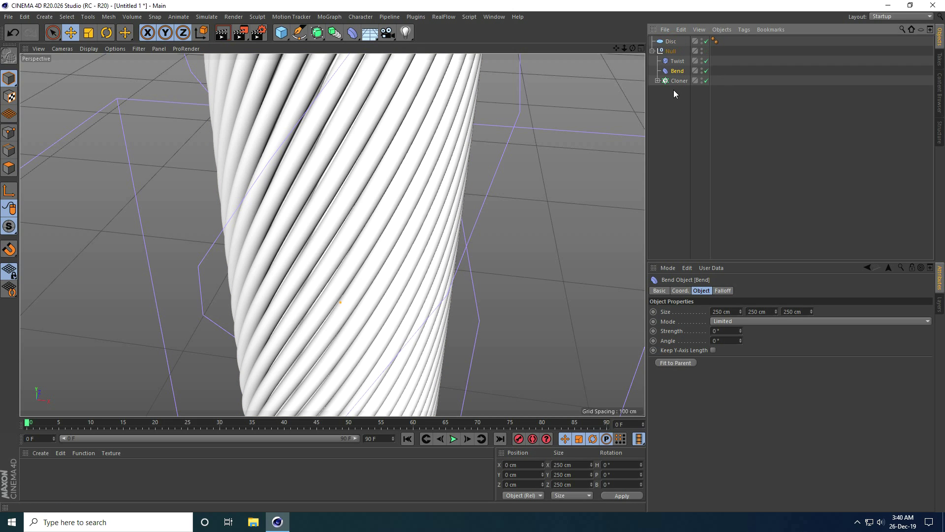
# Step: Set the Bend deformer's size to 50 × 600 × 50 cm to match the twisted bundle
pyautogui.scroll(-3, 297, 208)
pyautogui.keyDown('alt'); pyautogui.moveTo(296, 209); pyautogui.dragTo(264, 235); pyautogui.keyUp('alt')
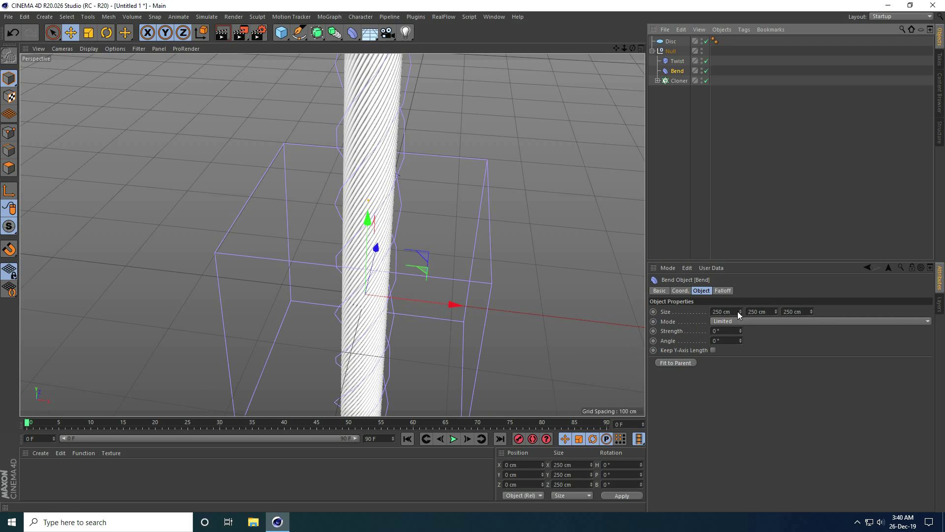
pyautogui.moveTo(734, 314); pyautogui.dragTo(690, 315)
pyautogui.write('50')
pyautogui.press('Tab')
pyautogui.write('600')
pyautogui.press('Tab')
pyautogui.write('50')
pyautogui.press('Return')
# Step: Set the Bend deformer's strength to 360° to close the twisted bundle into a ring
pyautogui.scroll(-2, 315, 240)
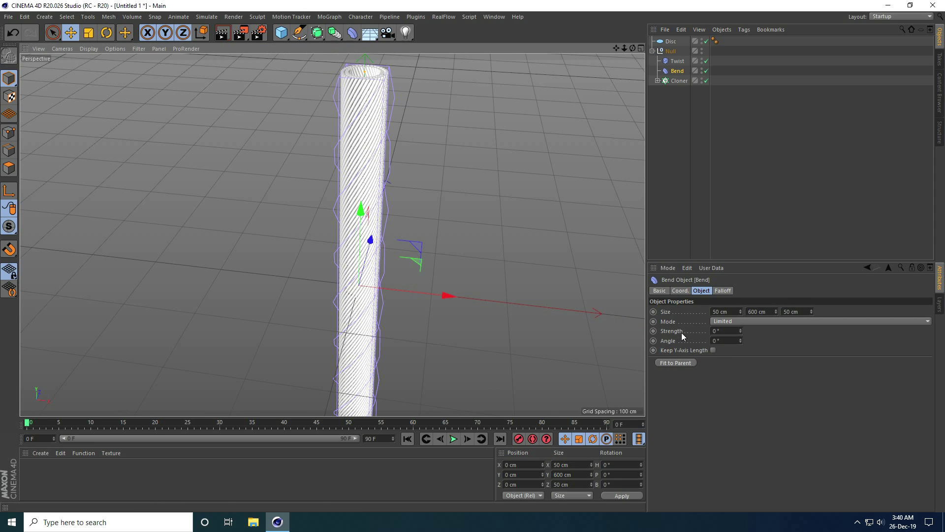
pyautogui.click(728, 330)
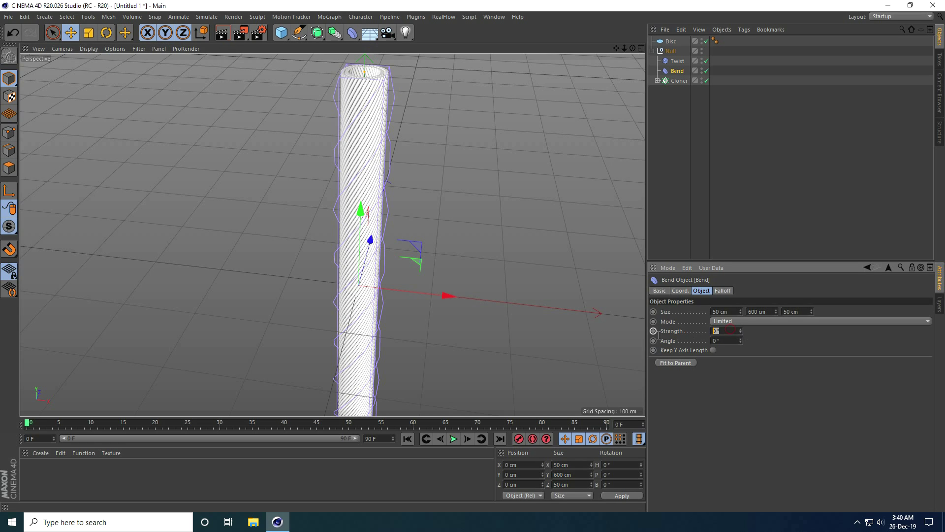
pyautogui.write('360')
pyautogui.keyDown('alt'); pyautogui.moveTo(383, 285); pyautogui.dragTo(365, 155, button='middle'); pyautogui.keyUp('alt')
pyautogui.keyDown('alt'); pyautogui.moveTo(435, 363); pyautogui.dragTo(467, 348, button='right'); pyautogui.keyUp('alt')
pyautogui.keyDown('alt'); pyautogui.moveTo(456, 346); pyautogui.dragTo(433, 281, button='middle'); pyautogui.keyUp('alt')
pyautogui.moveTo(399, 280)
pyautogui.keyDown('alt'); pyautogui.mouseDown()
pyautogui.moveTo(390, 258)
pyautogui.moveTo(392, 286)
pyautogui.mouseUp(); pyautogui.keyUp('alt')
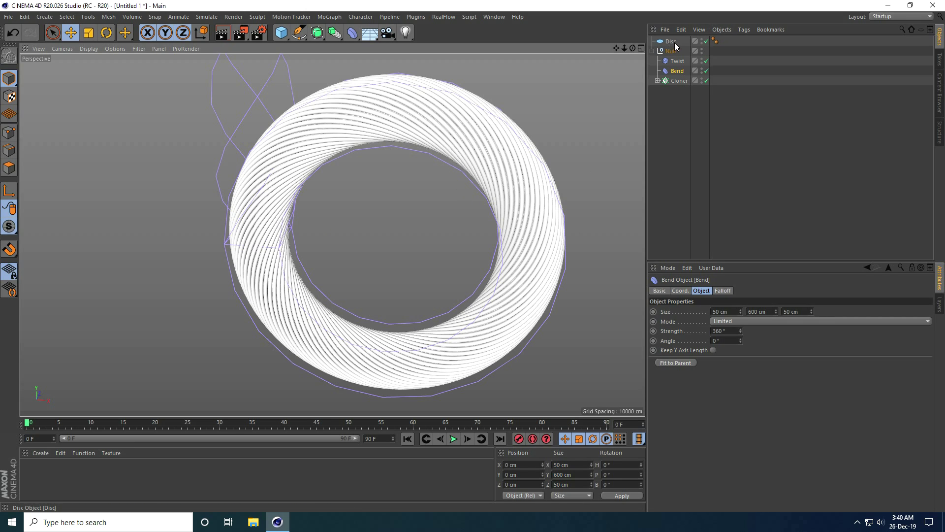
# Step: Hide the disc, and group it with the Null holding the deformed Cloner under a new parent Null
pyautogui.click(702, 44)
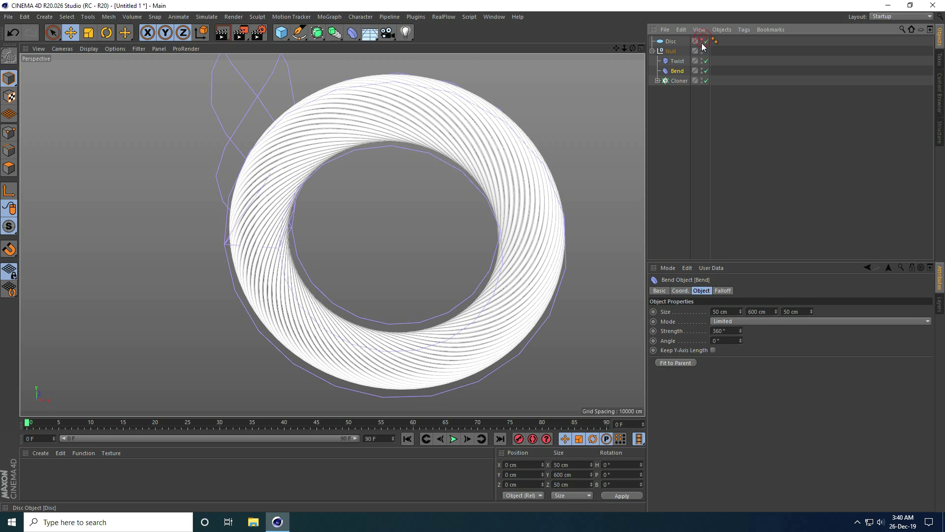
pyautogui.click(653, 51)
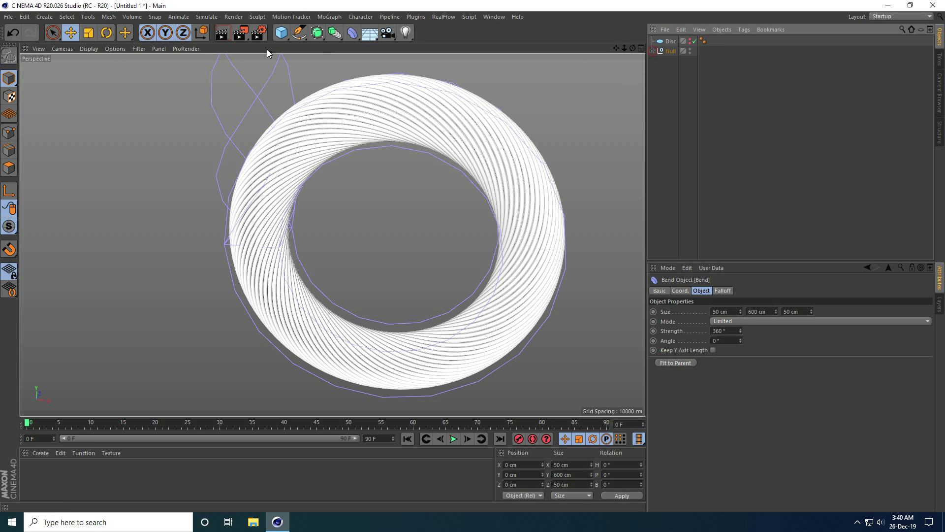
pyautogui.click(286, 36)
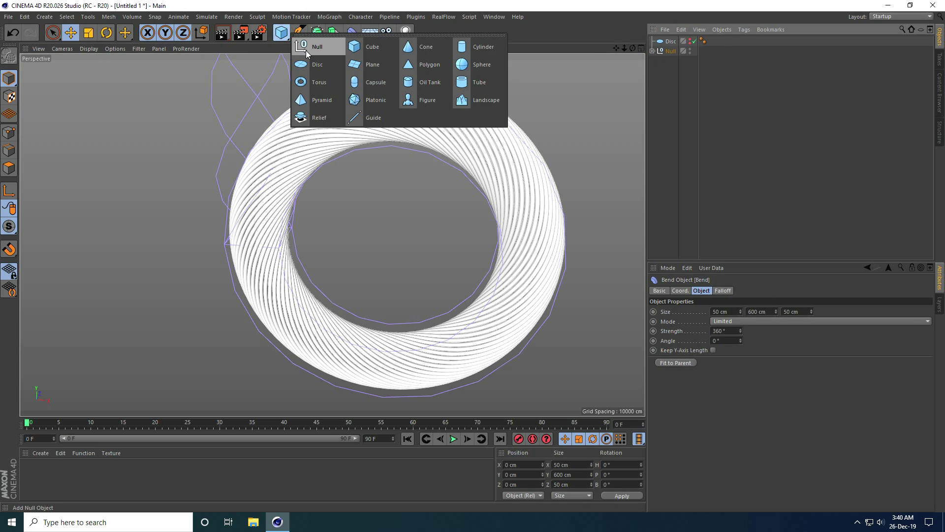
pyautogui.click(306, 51)
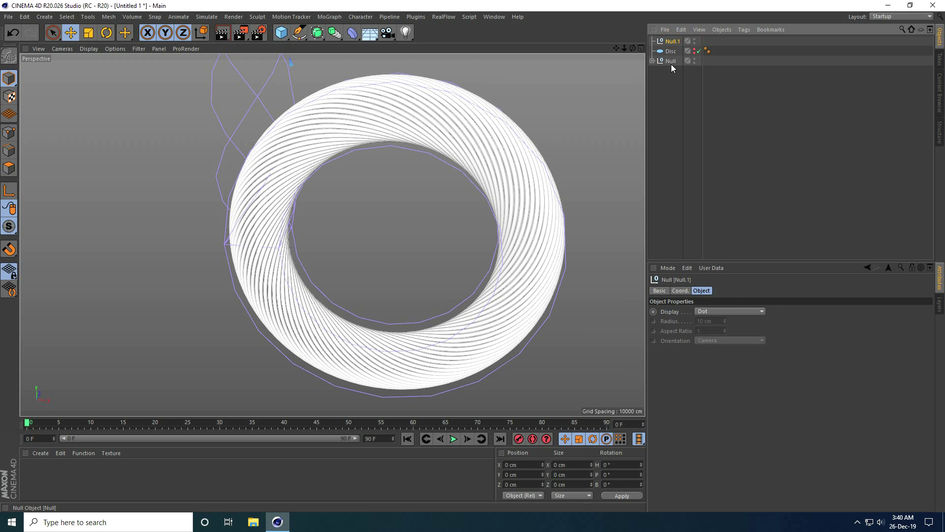
pyautogui.click(670, 62)
pyautogui.keyDown('ctrl'); pyautogui.click(671, 51); pyautogui.keyUp('ctrl')
pyautogui.moveTo(672, 61); pyautogui.dragTo(670, 43)
pyautogui.click(652, 40)
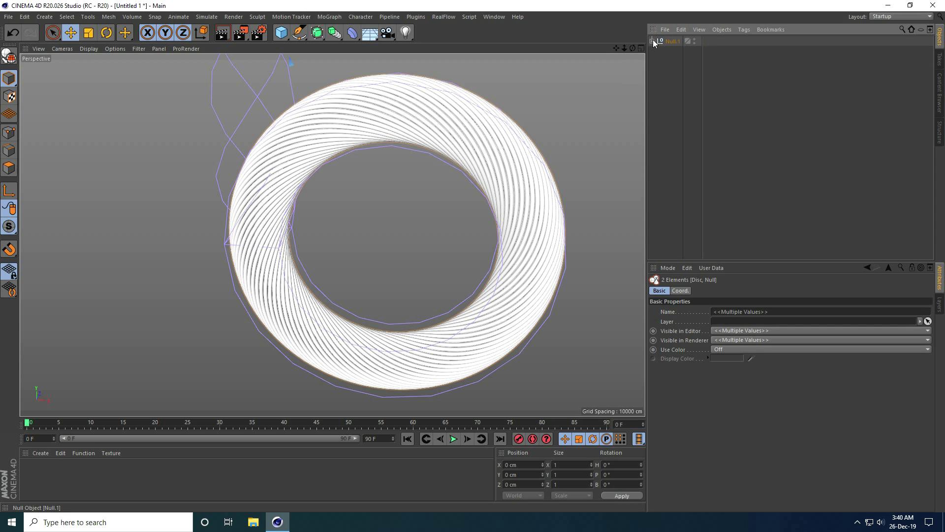
# Step: In the front view, move the parent Null's axis to the ring's centre, at about X 112 cm, Y -298 cm
pyautogui.click(672, 43)
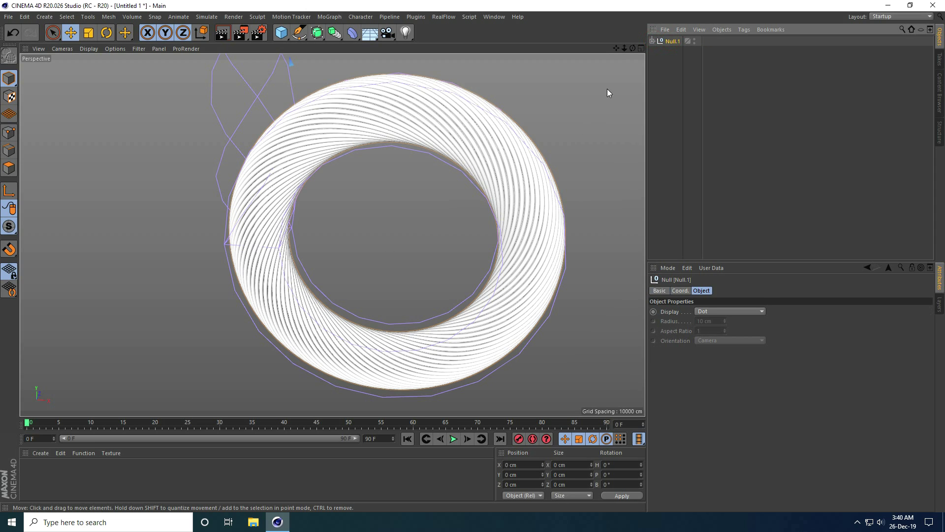
pyautogui.middleClick(445, 202)
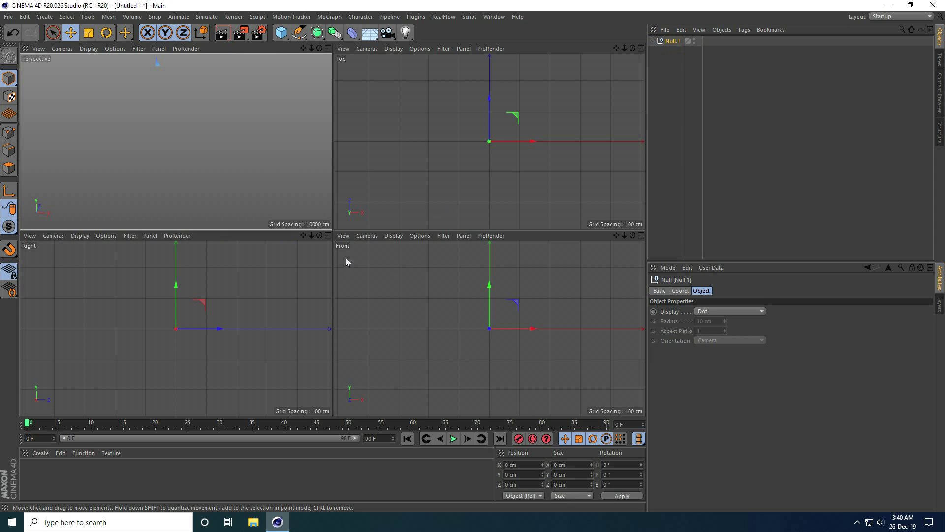
pyautogui.middleClick(347, 249)
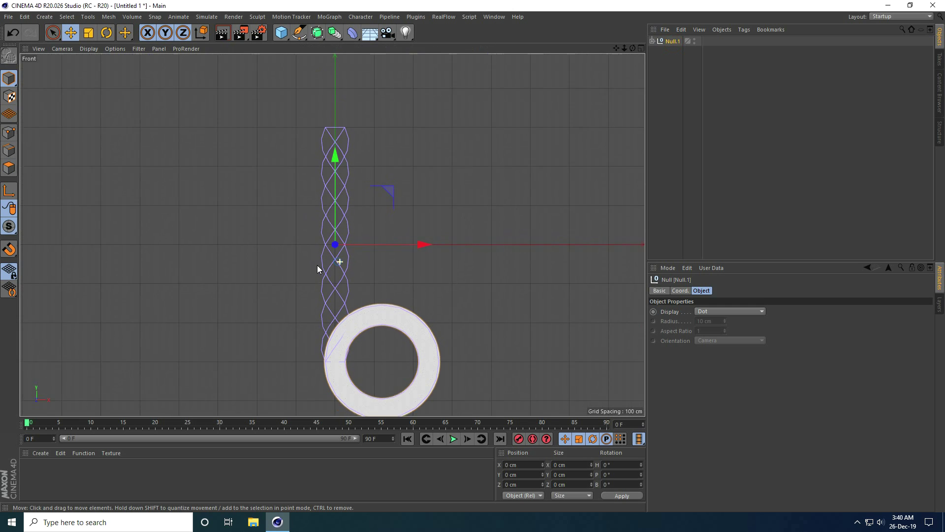
pyautogui.scroll(-2, 319, 266)
pyautogui.scroll(3, 379, 341)
pyautogui.keyDown('alt'); pyautogui.moveTo(381, 321); pyautogui.dragTo(365, 296, button='middle'); pyautogui.keyUp('alt')
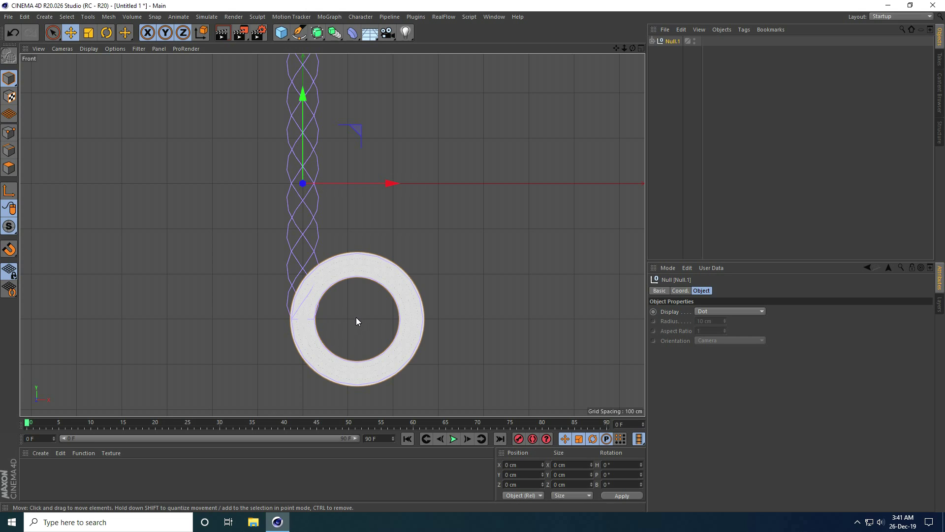
pyautogui.click(6, 193)
pyautogui.moveTo(354, 129); pyautogui.dragTo(404, 267)
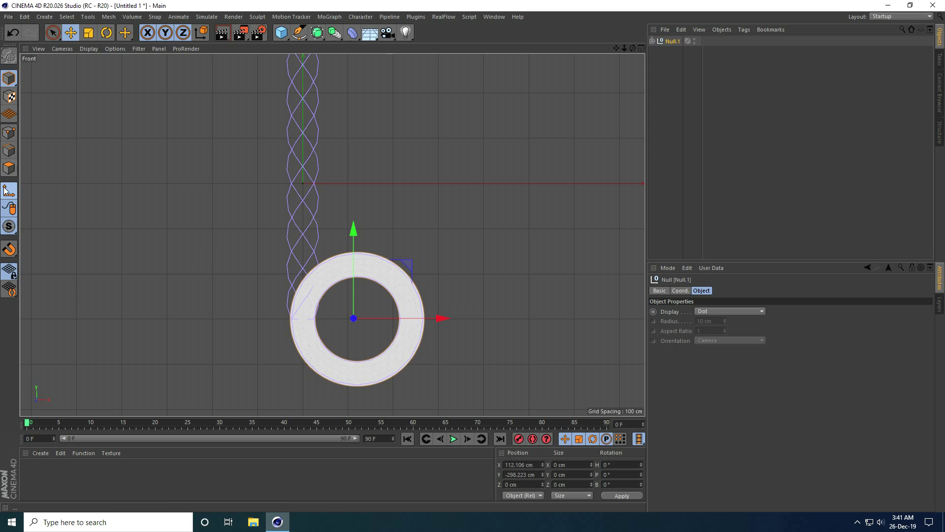
pyautogui.click(9, 190)
# Step: Move the whole ring close to the world origin, to about X -2 cm, Y -9 cm
pyautogui.moveTo(440, 317); pyautogui.dragTo(390, 319)
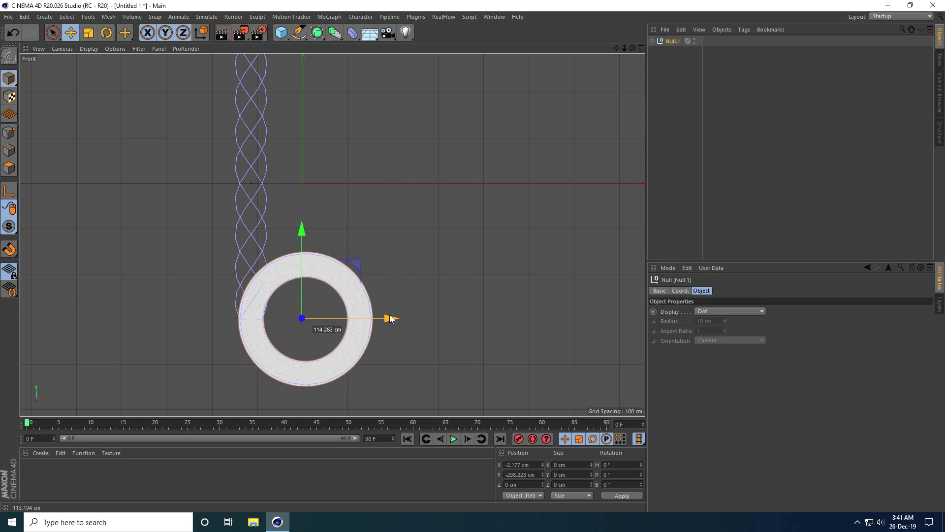
pyautogui.moveTo(301, 235); pyautogui.dragTo(314, 103)
pyautogui.scroll(5, 312, 166)
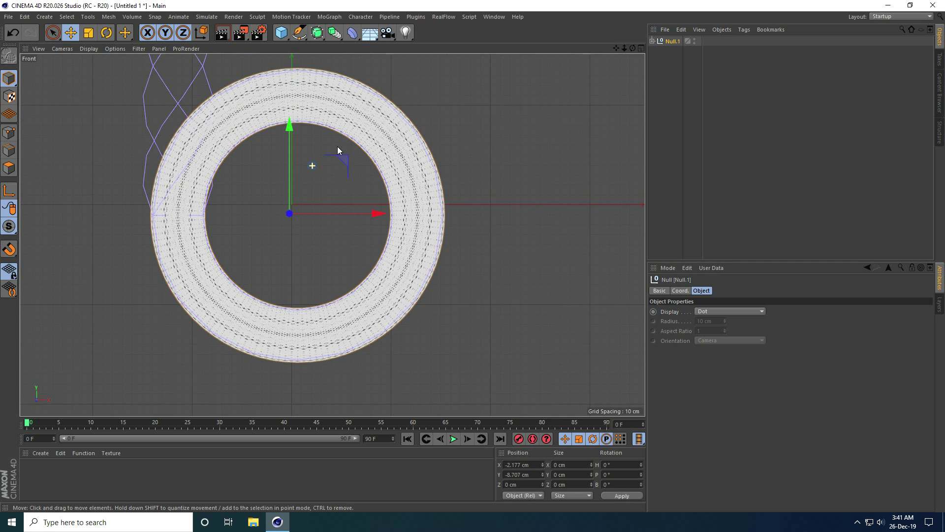
pyautogui.keyDown('alt'); pyautogui.moveTo(337, 146); pyautogui.dragTo(365, 142, button='right'); pyautogui.keyUp('alt')
pyautogui.keyDown('alt'); pyautogui.moveTo(309, 162); pyautogui.dragTo(311, 163, button='middle'); pyautogui.keyUp('alt')
pyautogui.keyDown('alt'); pyautogui.moveTo(312, 163); pyautogui.dragTo(302, 161, button='right'); pyautogui.keyUp('alt')
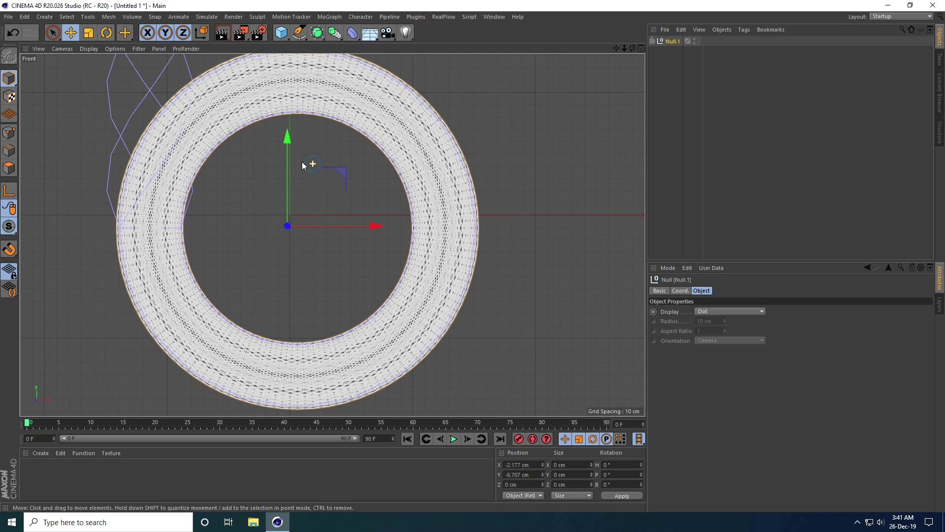
# Step: Examine the repositioned ring up close in the perspective view
pyautogui.middleClick(311, 178)
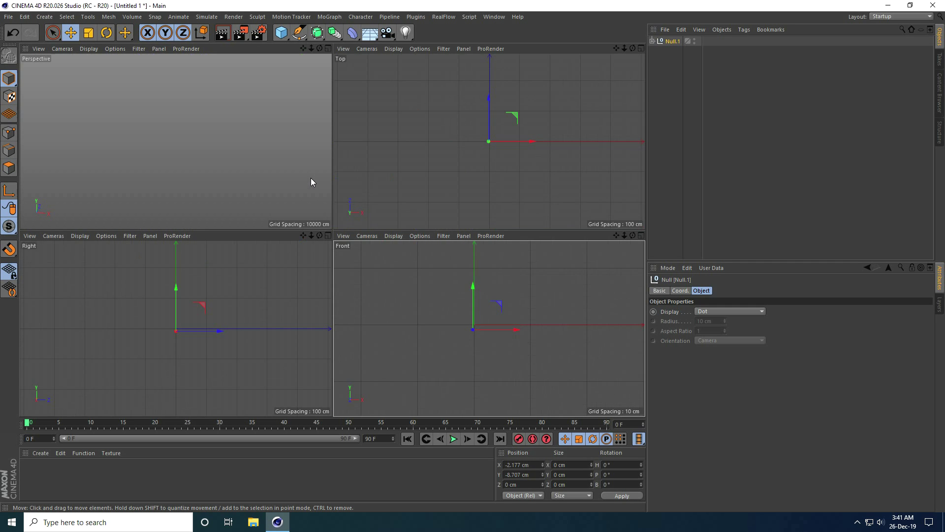
pyautogui.middleClick(209, 133)
pyautogui.scroll(6, 270, 198)
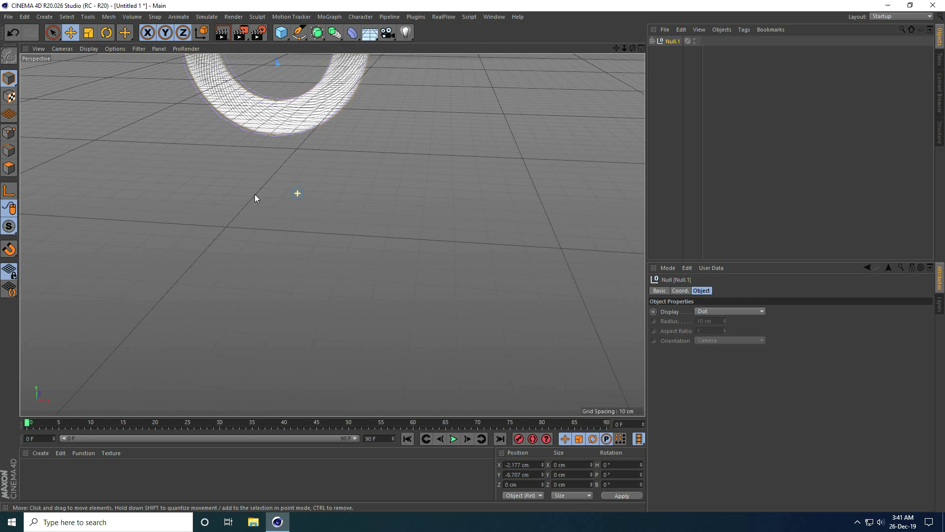
pyautogui.keyDown('alt'); pyautogui.moveTo(261, 255); pyautogui.dragTo(271, 188, button='middle'); pyautogui.keyUp('alt')
pyautogui.keyDown('alt'); pyautogui.moveTo(274, 253); pyautogui.dragTo(274, 165, button='middle'); pyautogui.keyUp('alt')
pyautogui.scroll(6, 295, 123)
pyautogui.scroll(5, 320, 105)
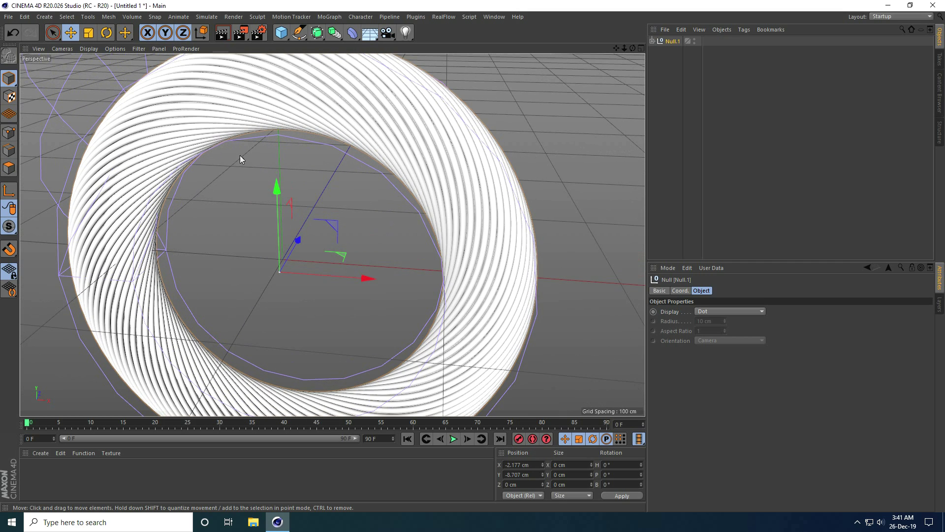
pyautogui.keyDown('alt'); pyautogui.moveTo(224, 167); pyautogui.dragTo(229, 166, button='middle'); pyautogui.keyUp('alt')
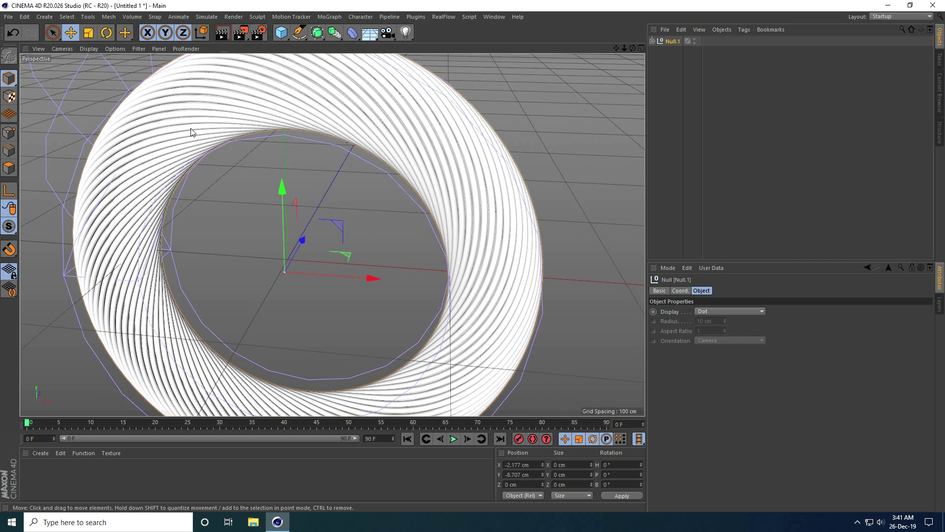
# Step: Duplicate the ring's parent Null and scale the copy to 0.5 on X, Y and Z
pyautogui.click(670, 43)
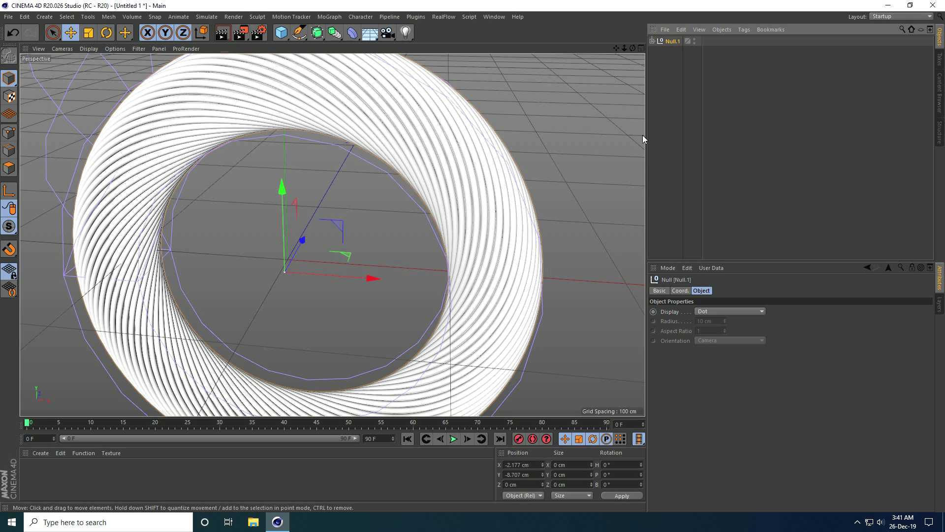
pyautogui.hotkey('ctrl', 'c')
pyautogui.hotkey('ctrl', 'v')
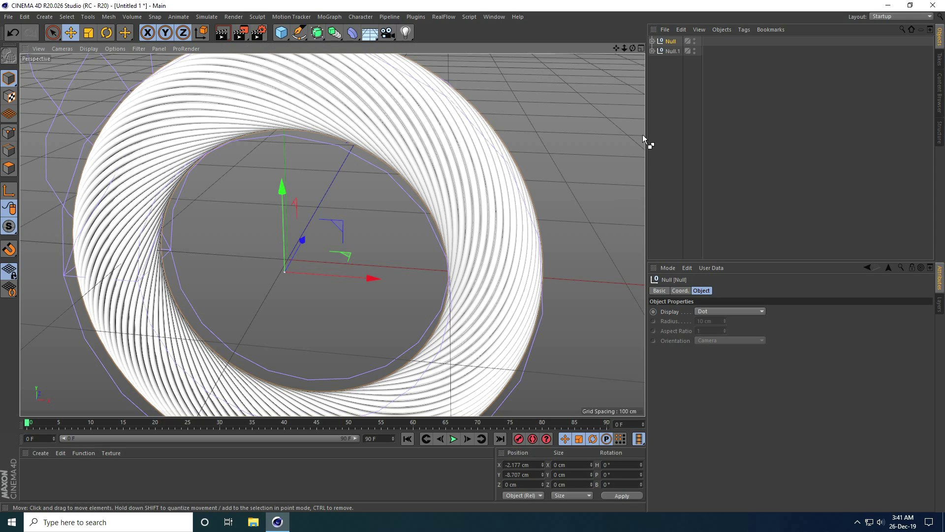
pyautogui.click(670, 41)
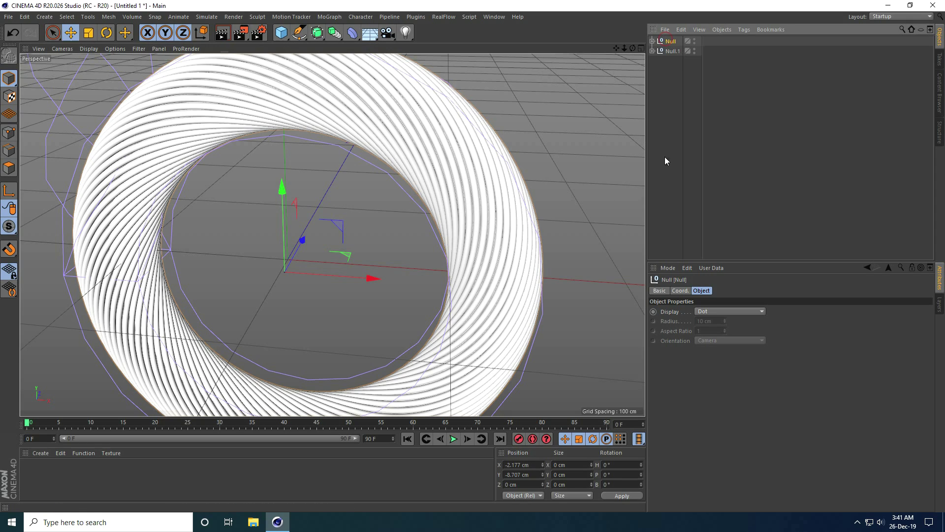
pyautogui.click(680, 291)
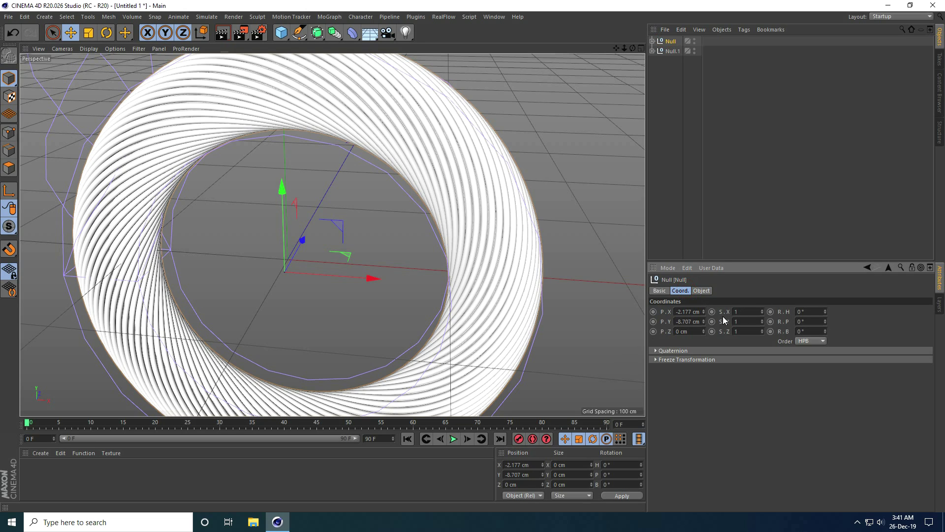
pyautogui.write('0')
pyautogui.write('0')
pyautogui.press('Return')
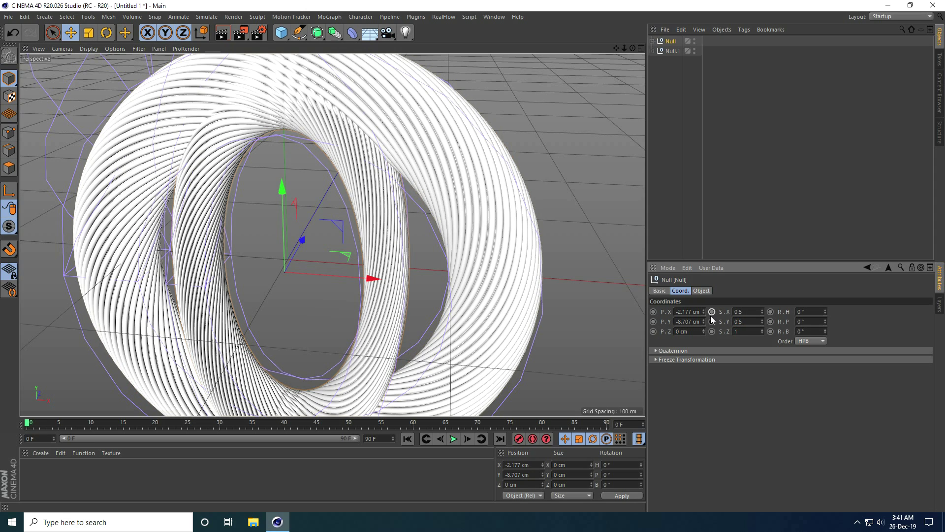
pyautogui.write('0.5')
pyautogui.press('Return')
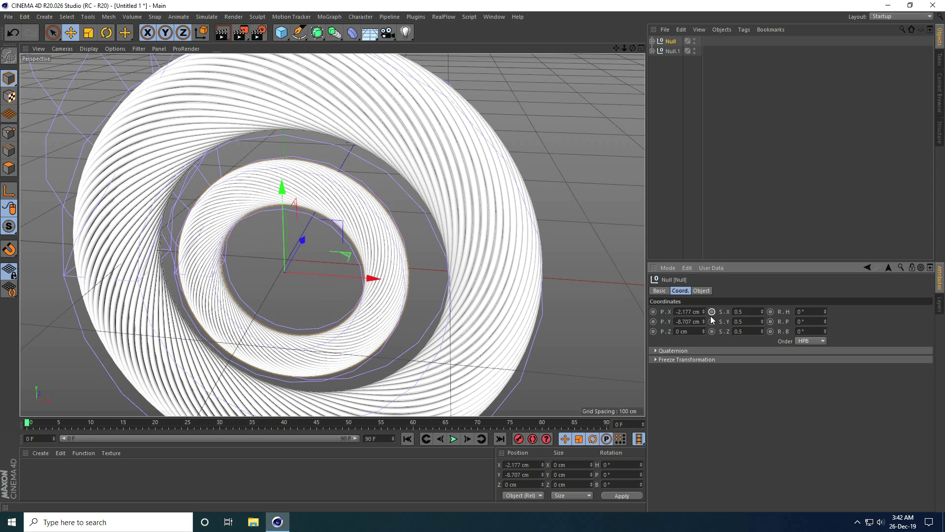
# Step: Delete the half-size copy of the ring
pyautogui.scroll(5, 259, 306)
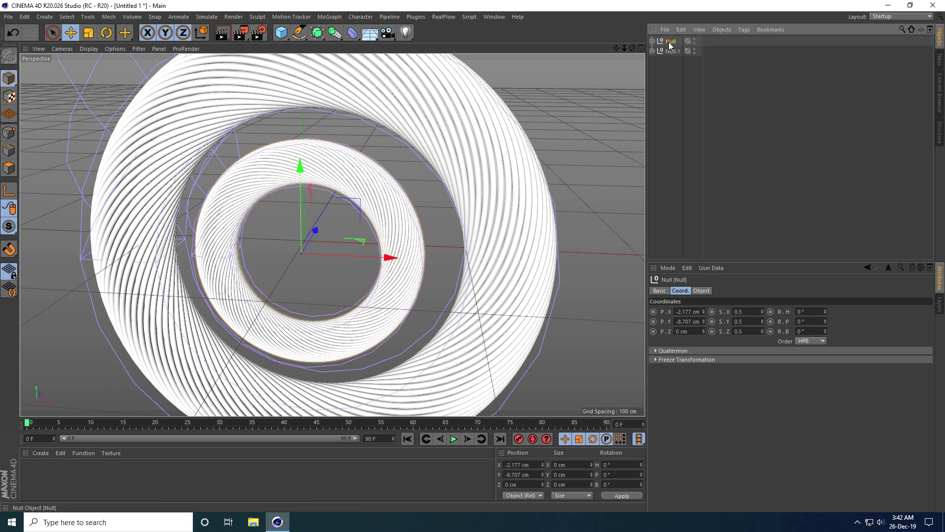
pyautogui.moveTo(670, 45); pyautogui.dragTo(670, 51)
# Step: Expand the ring's parent Null and load the MercyMat material file into the scene
pyautogui.click(651, 40)
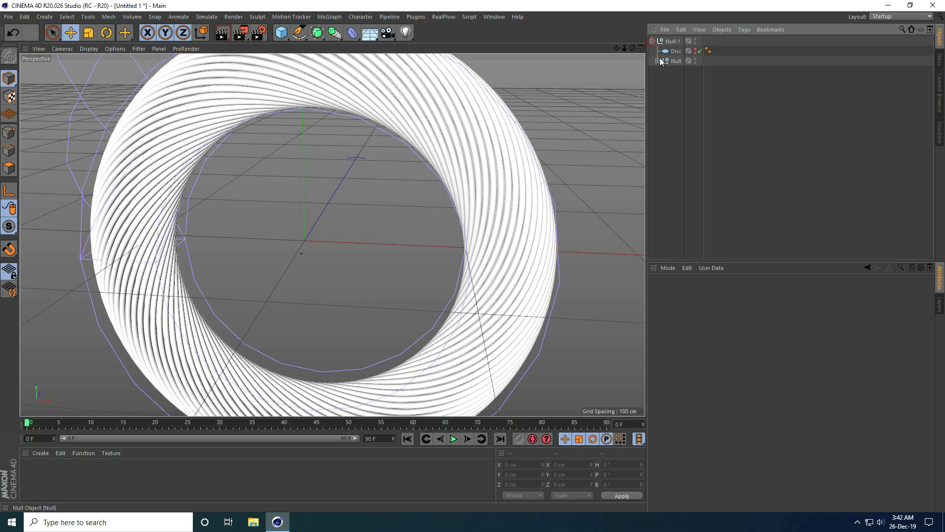
pyautogui.click(40, 453)
pyautogui.click(60, 395)
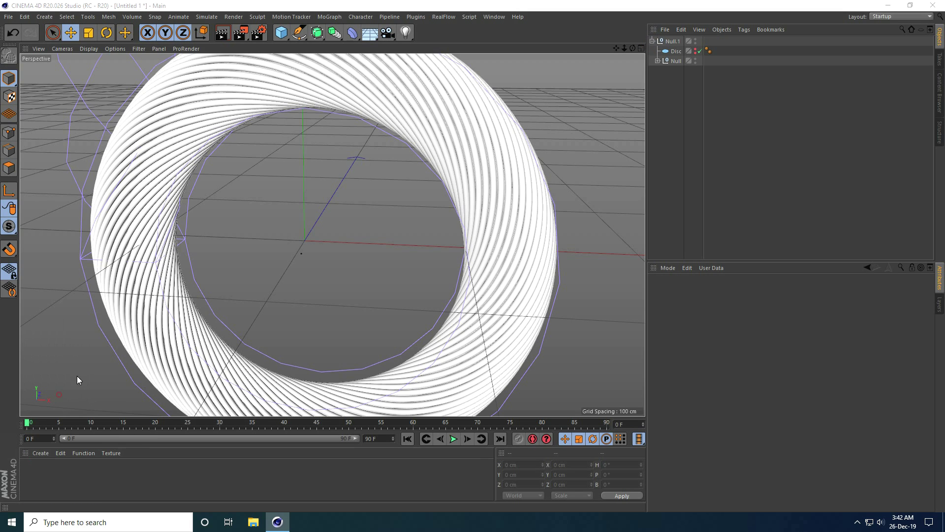
pyautogui.click(118, 94)
pyautogui.click(400, 263)
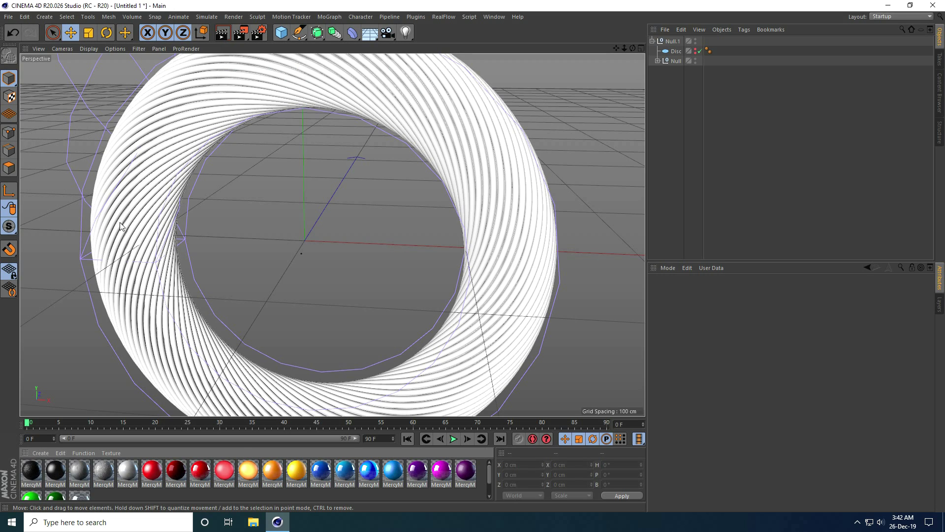
# Step: Expand the Cloner's hierarchy and duplicate its Cylinder until it holds four cylinders
pyautogui.click(658, 60)
pyautogui.click(663, 91)
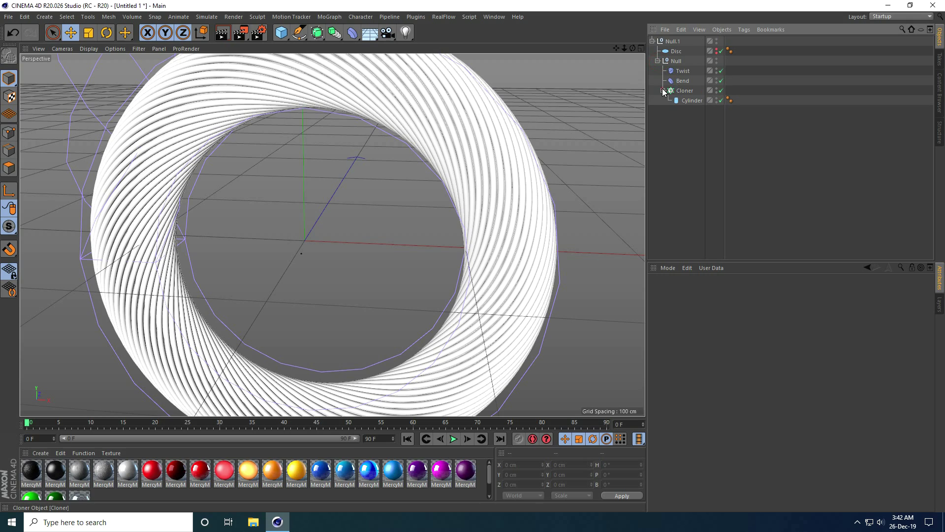
pyautogui.click(689, 101)
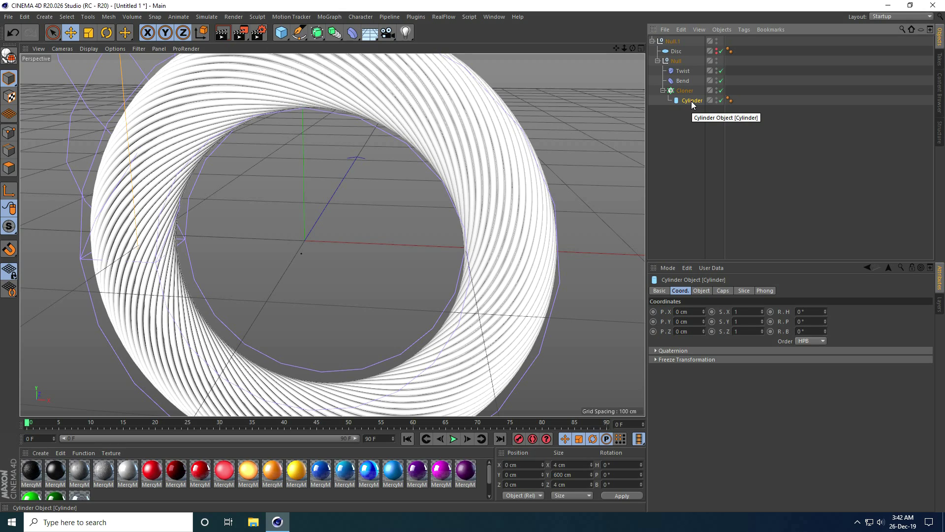
pyautogui.moveTo(691, 101); pyautogui.dragTo(692, 103)
pyautogui.keyDown('ctrl'); pyautogui.click(692, 109); pyautogui.keyUp('ctrl')
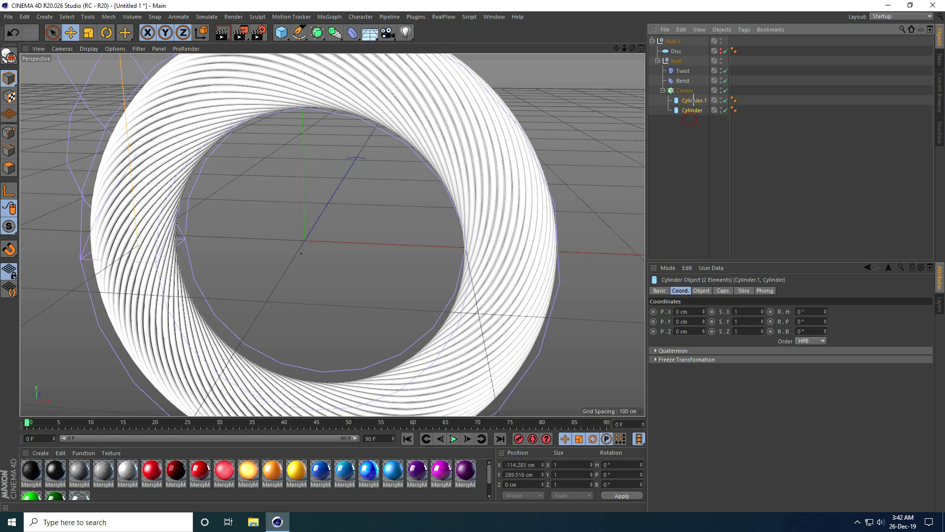
pyautogui.keyDown('ctrl'); pyautogui.moveTo(692, 100); pyautogui.dragTo(692, 98); pyautogui.keyUp('ctrl')
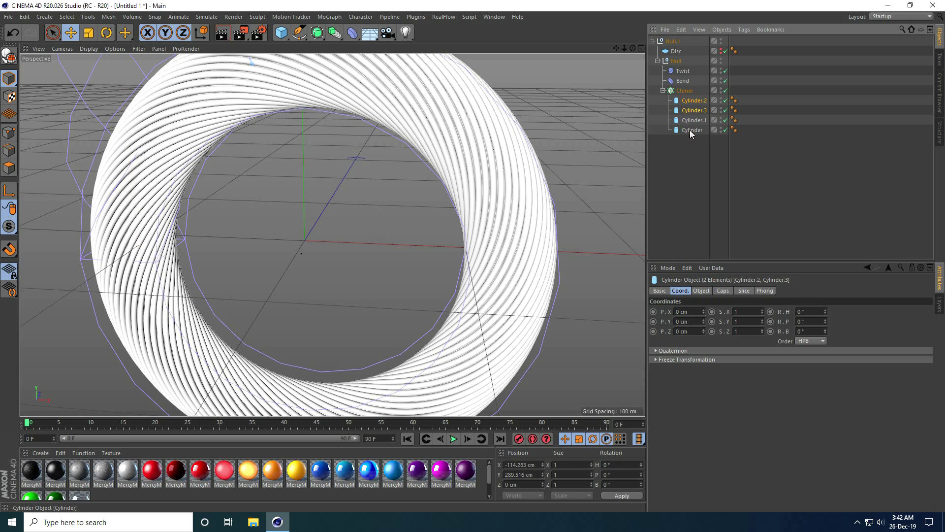
# Step: Apply the red material to Cylinder.1, the yellow one to Cylinder and the magenta one to Cylinder.3
pyautogui.moveTo(201, 473); pyautogui.dragTo(697, 119)
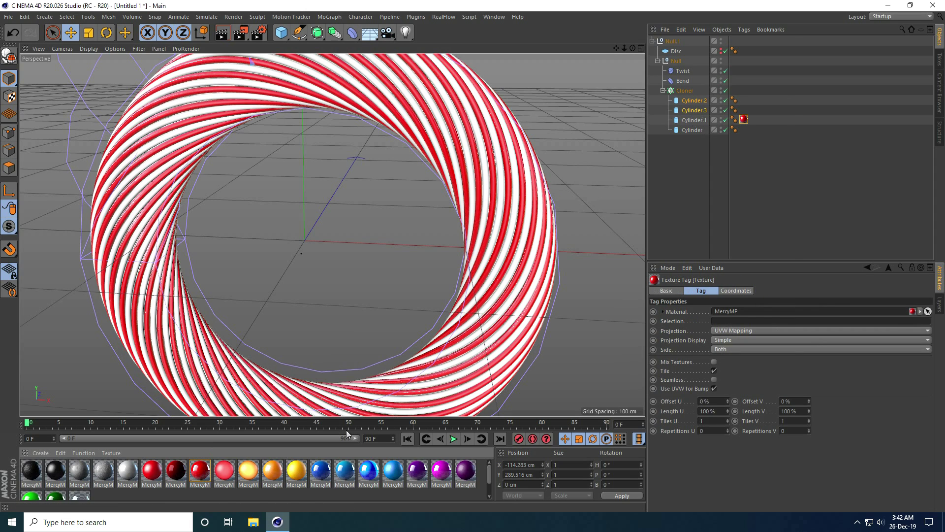
pyautogui.moveTo(298, 474); pyautogui.dragTo(703, 130)
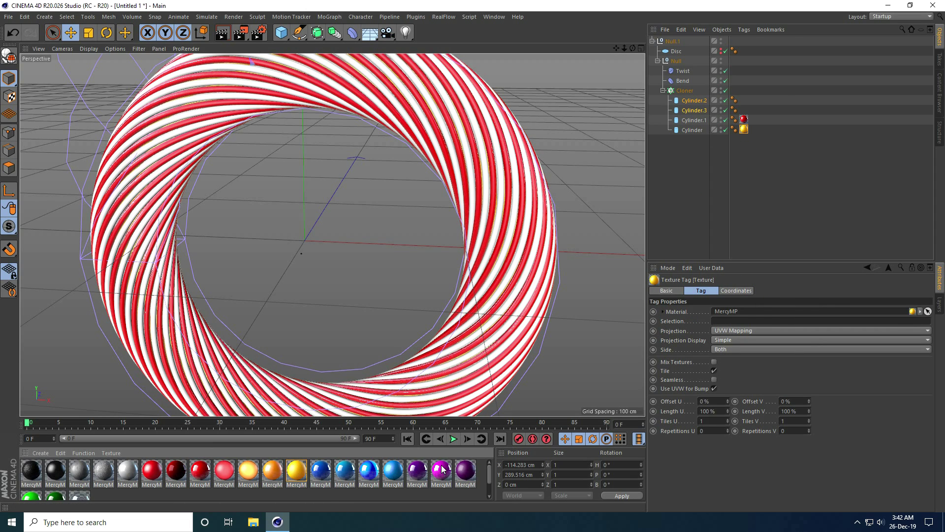
pyautogui.moveTo(442, 475); pyautogui.dragTo(704, 110)
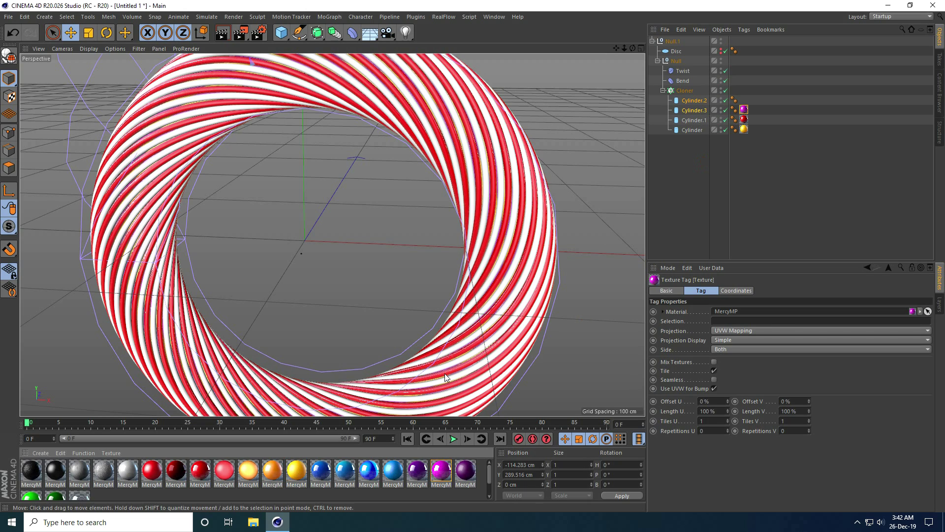
# Step: Add a fifth cylinder to the Cloner, giving it the light blue material and Cylinder.2 the bright green one
pyautogui.moveTo(656, 213); pyautogui.dragTo(690, 95)
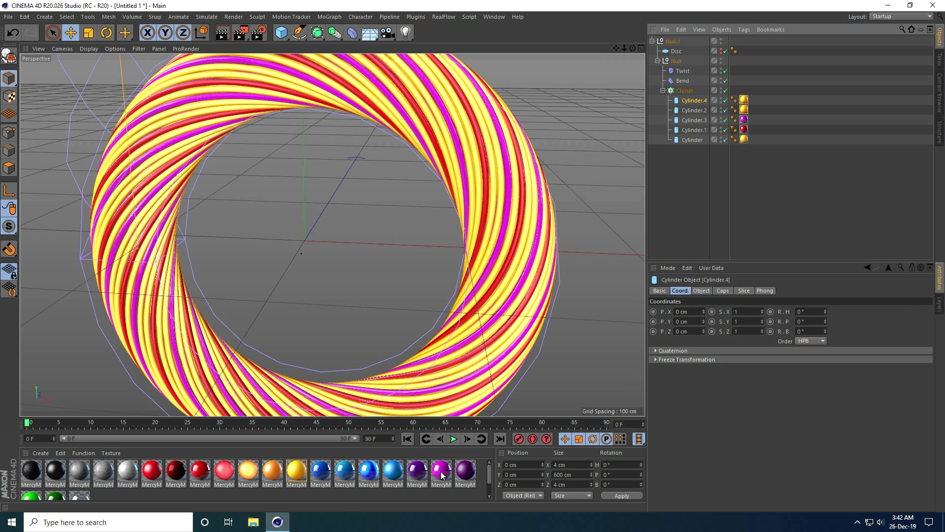
pyautogui.moveTo(388, 471); pyautogui.dragTo(742, 101)
pyautogui.keyDown('alt'); pyautogui.moveTo(342, 311); pyautogui.dragTo(350, 293); pyautogui.keyUp('alt')
pyautogui.scroll(-1, 39, 478)
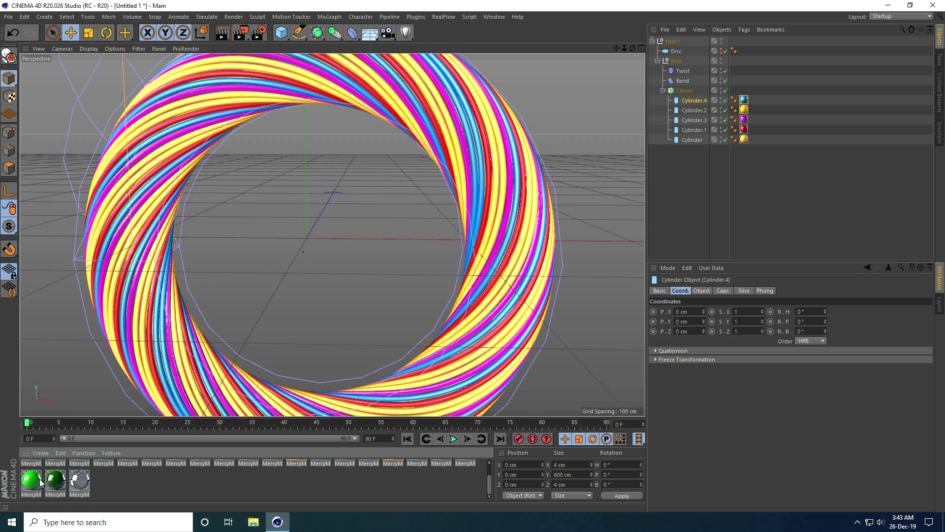
pyautogui.moveTo(32, 483); pyautogui.dragTo(745, 110)
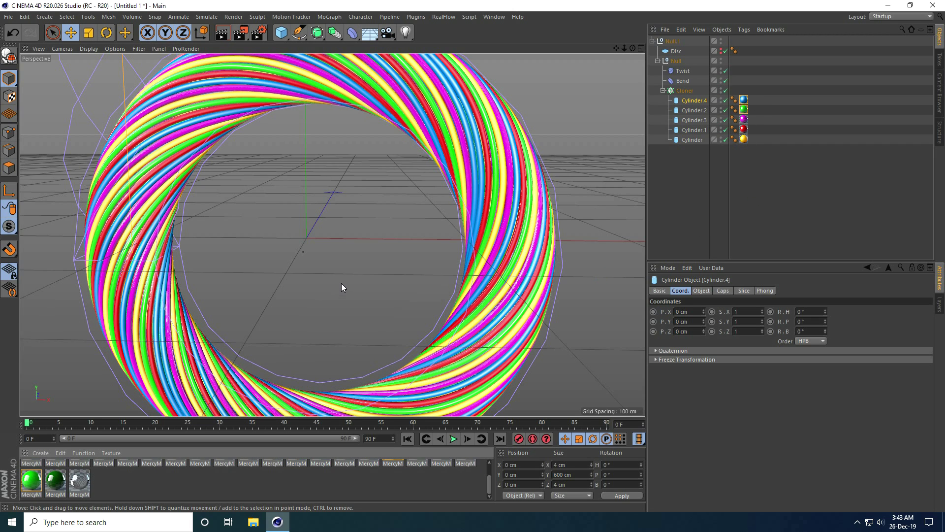
# Step: Merge the cinema-4d-studio lights file into the scene and dismiss the plugin warning
pyautogui.moveTo(344, 288)
pyautogui.keyDown('alt'); pyautogui.mouseDown()
pyautogui.moveTo(404, 281)
pyautogui.moveTo(344, 275)
pyautogui.mouseUp(); pyautogui.keyUp('alt')
pyautogui.click(8, 17)
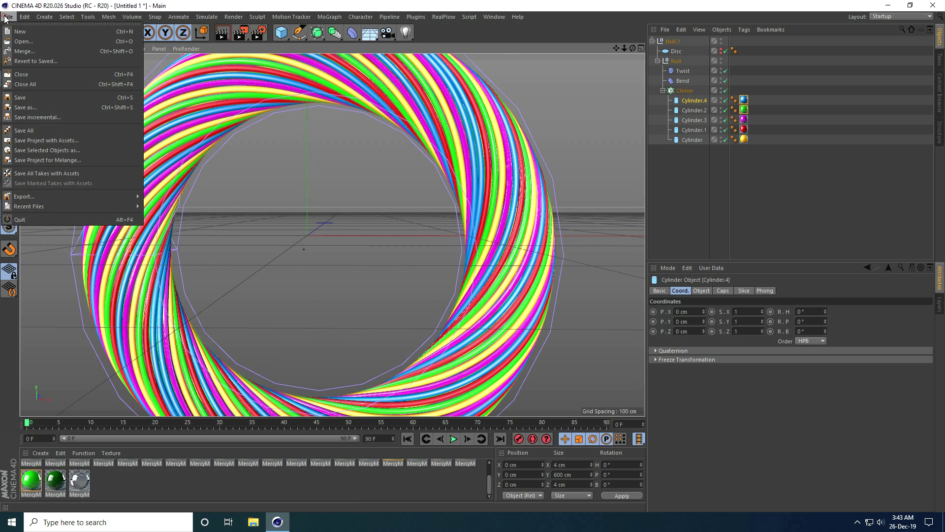
pyautogui.click(25, 52)
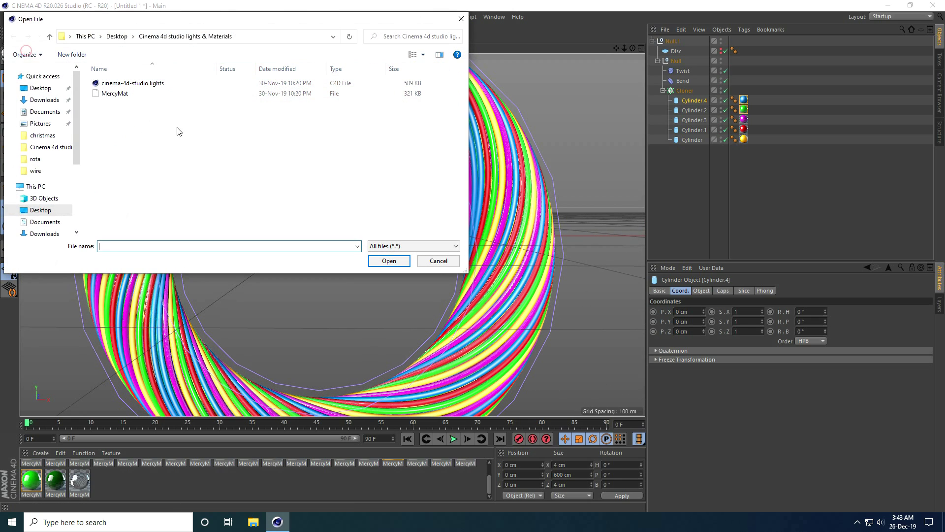
pyautogui.click(117, 83)
pyautogui.click(382, 261)
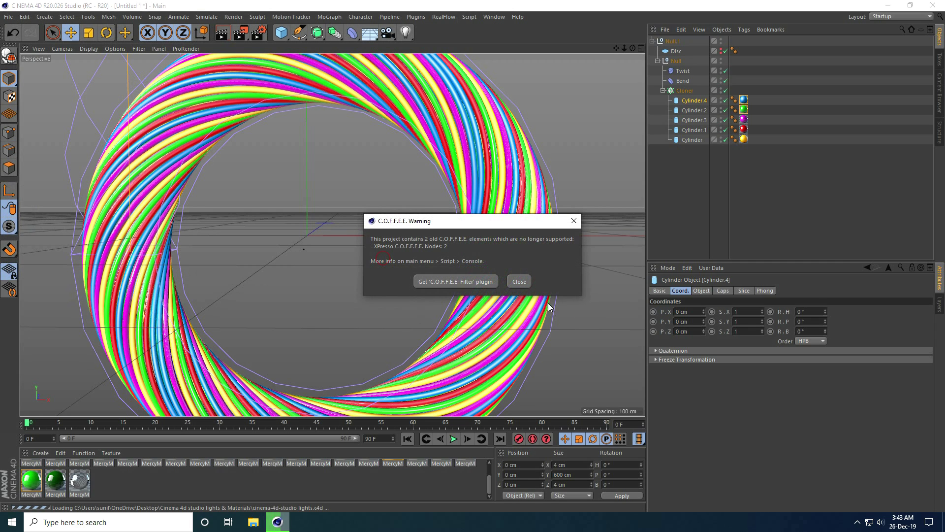
pyautogui.click(521, 282)
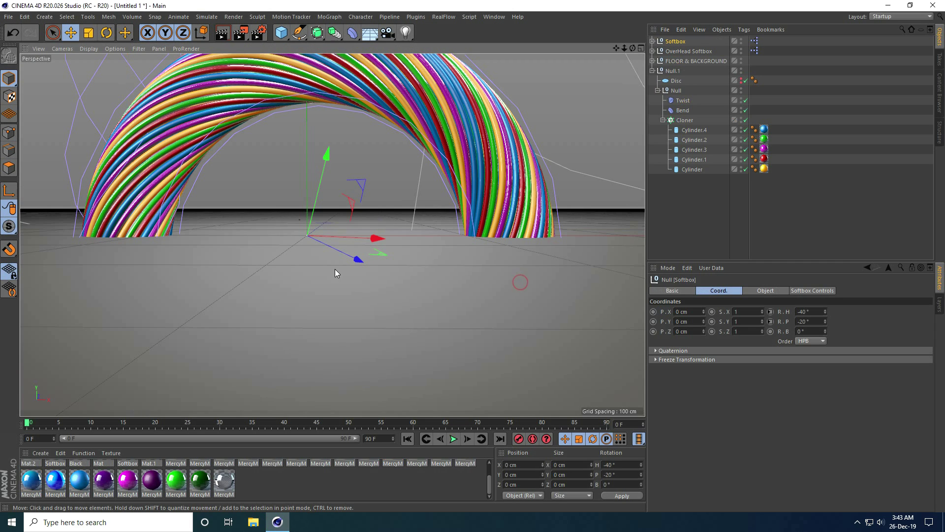
# Step: Raise the ring's parent Null.1 above the studio floor, to a Y position of about 156 cm
pyautogui.click(689, 61)
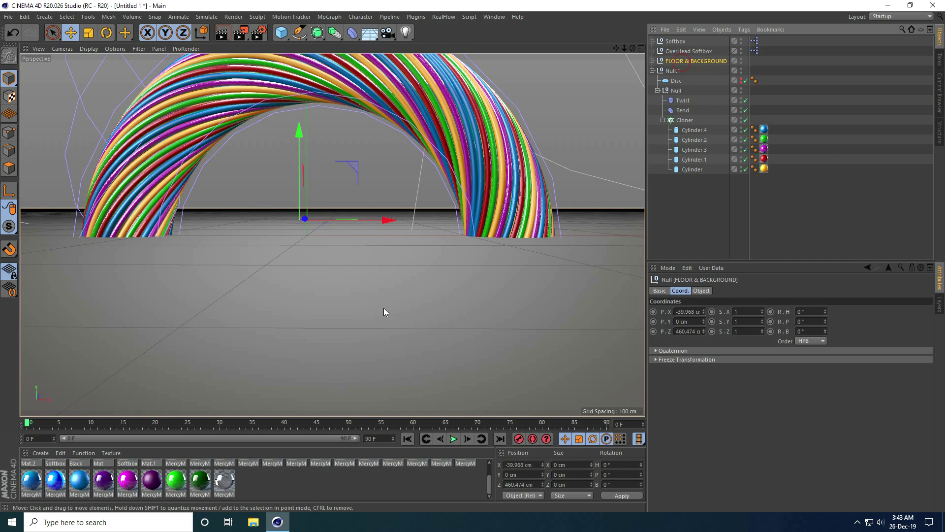
pyautogui.scroll(-3, 374, 313)
pyautogui.scroll(-2, 296, 330)
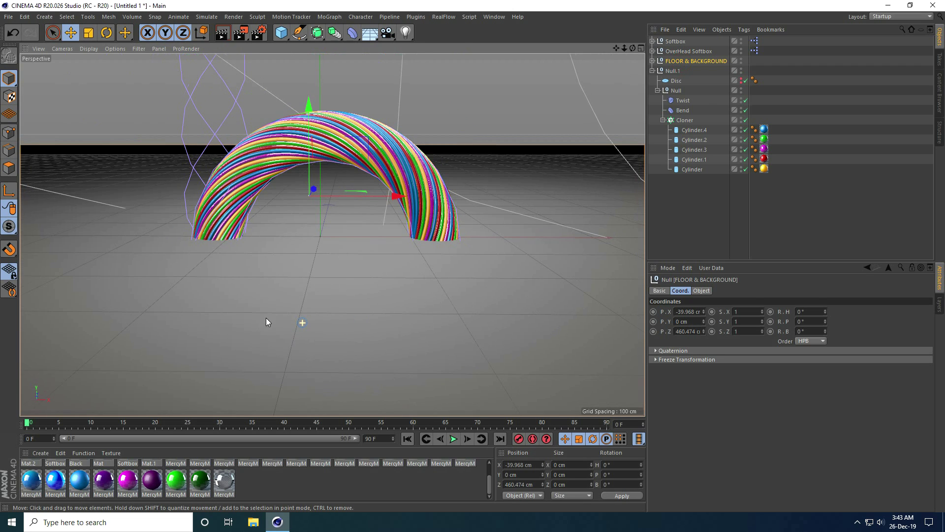
pyautogui.click(652, 71)
pyautogui.click(669, 72)
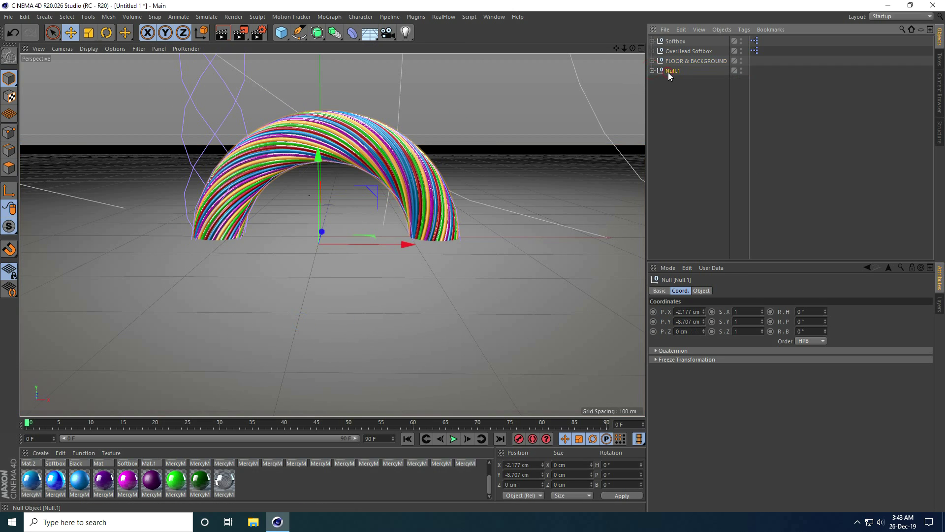
pyautogui.middleClick(381, 238)
pyautogui.middleClick(460, 303)
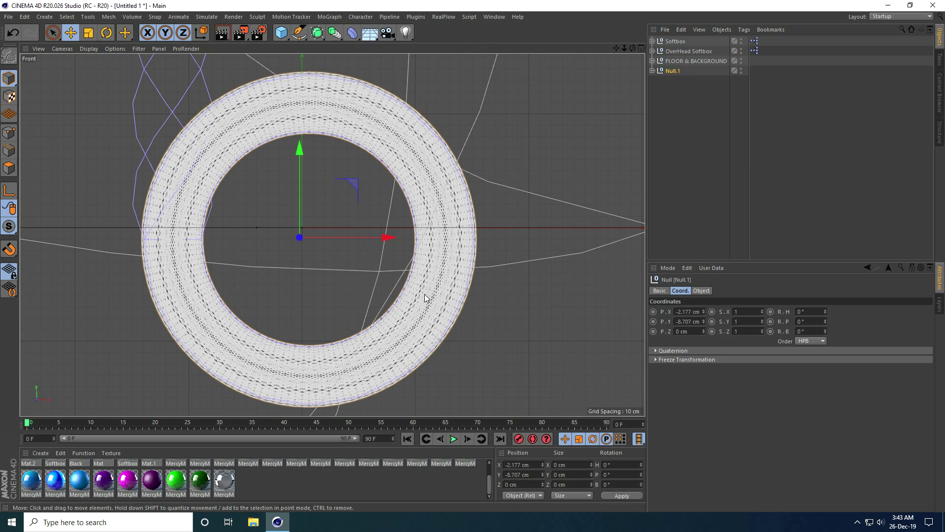
pyautogui.scroll(-3, 383, 294)
pyautogui.keyDown('alt'); pyautogui.moveTo(356, 295); pyautogui.dragTo(346, 327, button='middle'); pyautogui.keyUp('alt')
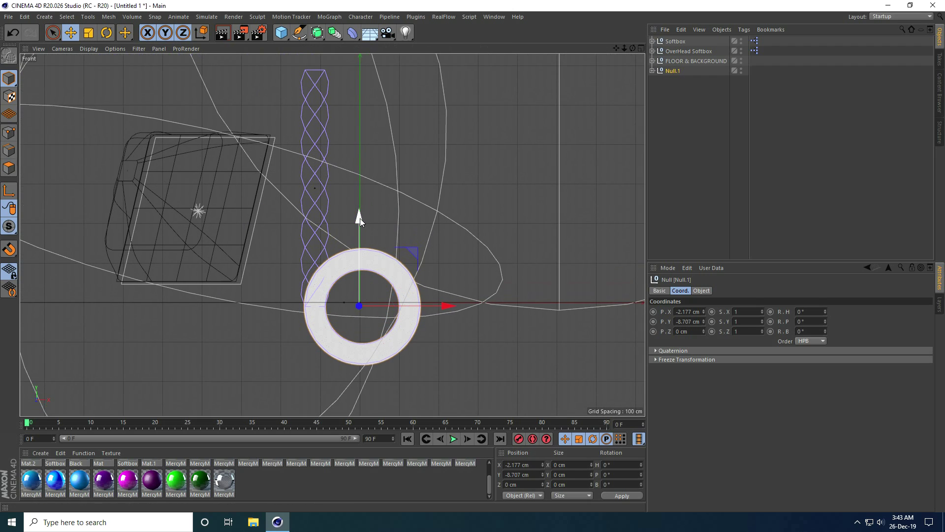
pyautogui.moveTo(359, 216); pyautogui.dragTo(359, 152)
pyautogui.middleClick(359, 151)
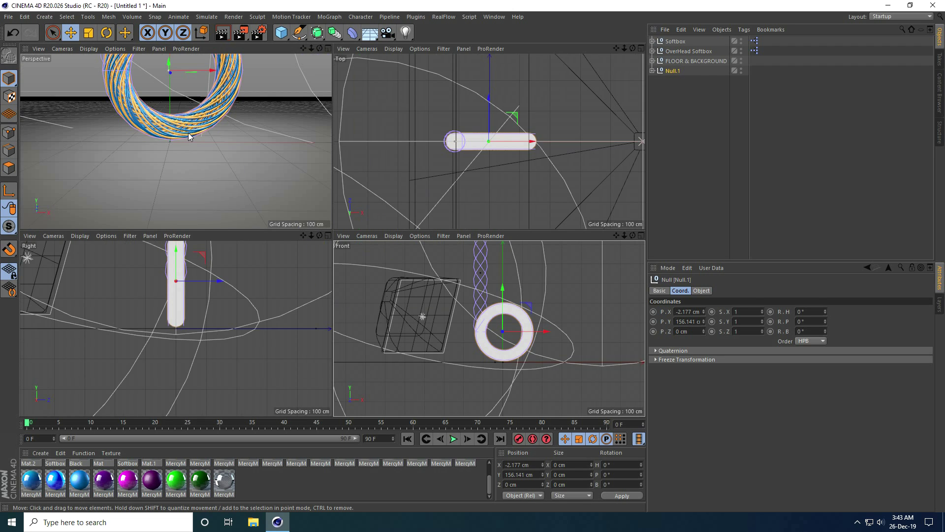
pyautogui.middleClick(188, 132)
pyautogui.keyDown('alt'); pyautogui.moveTo(314, 220); pyautogui.dragTo(311, 288, button='middle'); pyautogui.keyUp('alt')
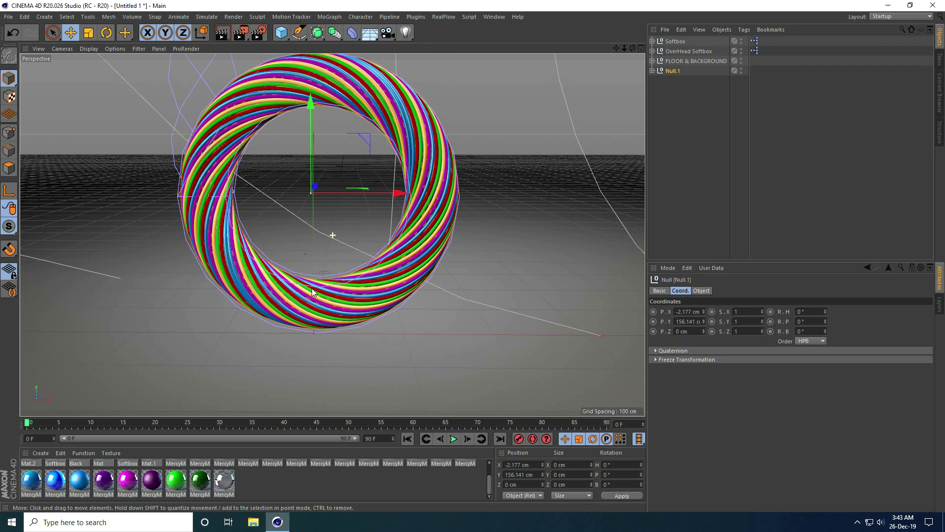
# Step: Frame the whole ring, add a Camera and set its heading and pitch rotation to 0°
pyautogui.keyDown('alt'); pyautogui.moveTo(317, 255); pyautogui.dragTo(328, 274, button='middle'); pyautogui.keyUp('alt')
pyautogui.click(389, 34)
pyautogui.click(428, 47)
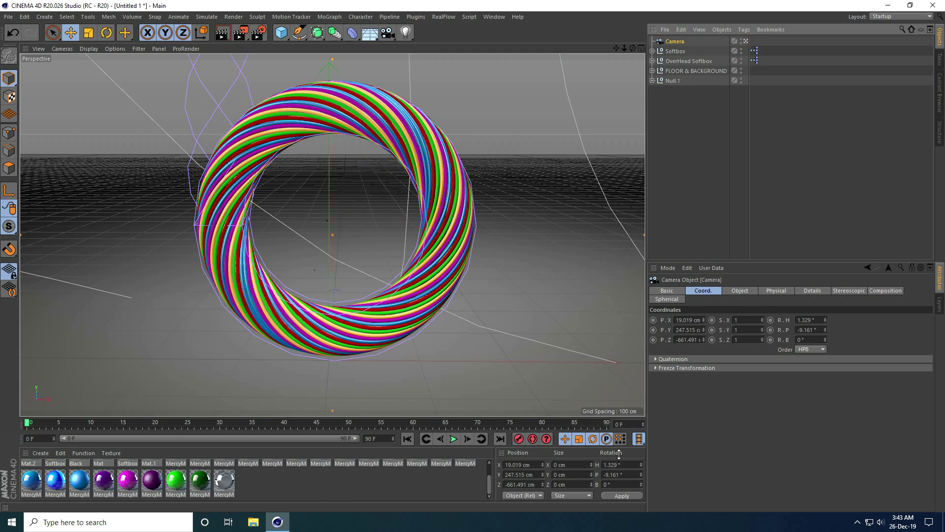
pyautogui.moveTo(623, 465); pyautogui.dragTo(580, 468)
pyautogui.write('0')
pyautogui.press('Tab')
pyautogui.write('0')
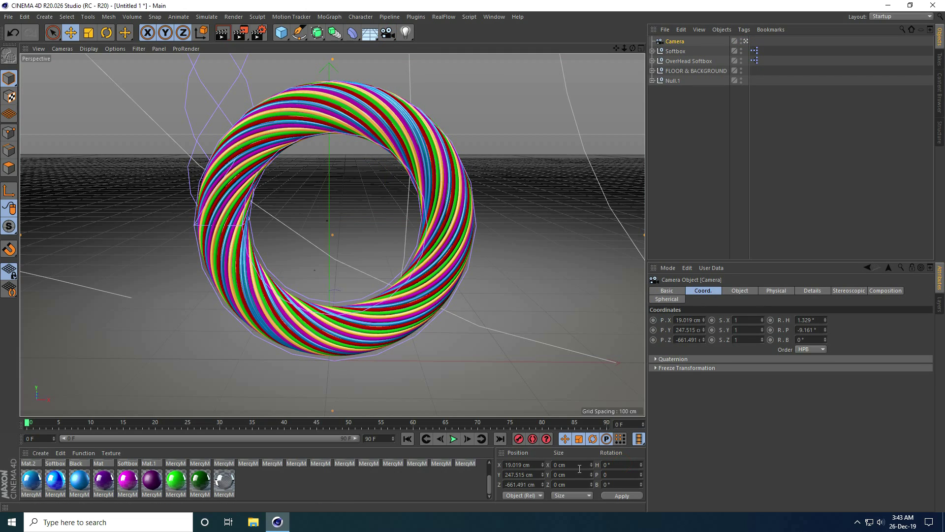
pyautogui.press('Return')
# Step: Position the Camera at X 0 cm, Y 150 cm and Z -600 cm
pyautogui.doubleClick(522, 465)
pyautogui.write('0')
pyautogui.press('Tab')
pyautogui.write('15')
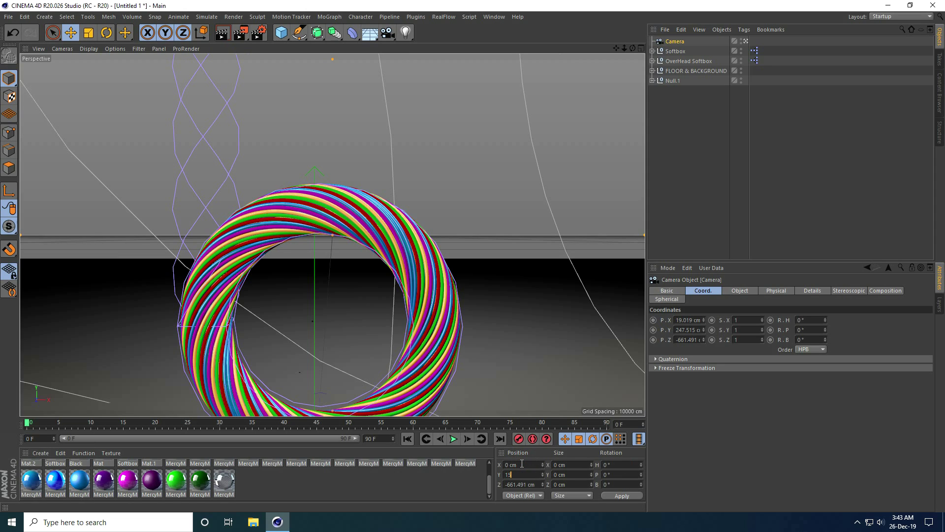
pyautogui.write('0')
pyautogui.press('Return')
pyautogui.doubleClick(517, 484)
pyautogui.press('BackSpace')
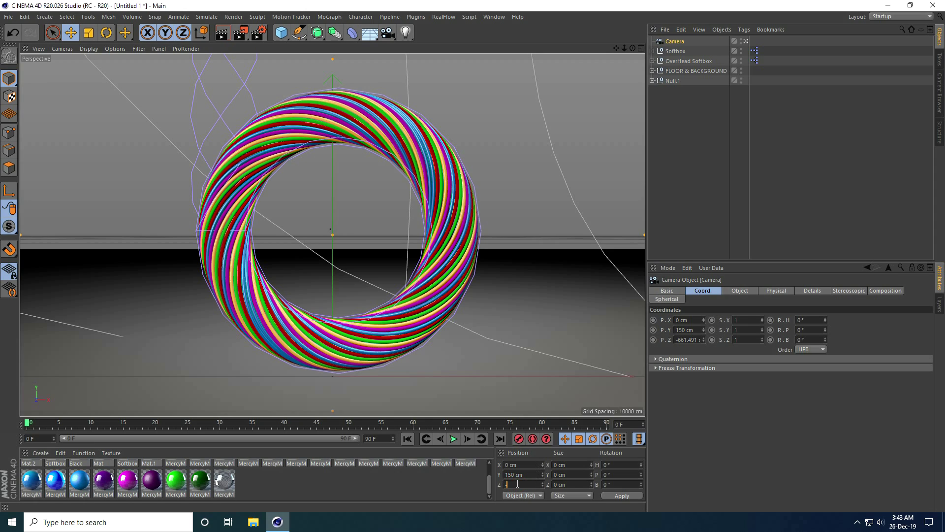
pyautogui.press('Return')
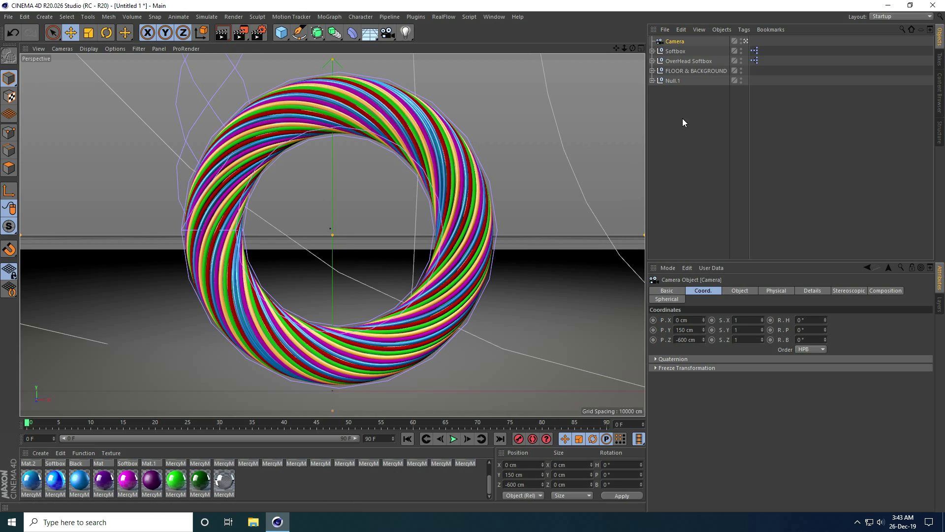
# Step: Duplicate the ring's collapsed parent Null.1 with all its contents
pyautogui.click(653, 81)
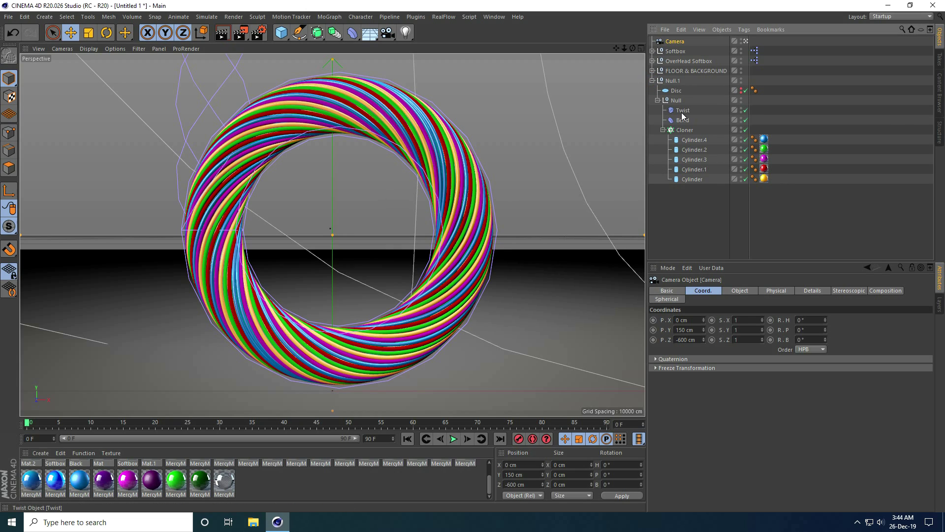
pyautogui.click(653, 80)
pyautogui.click(664, 80)
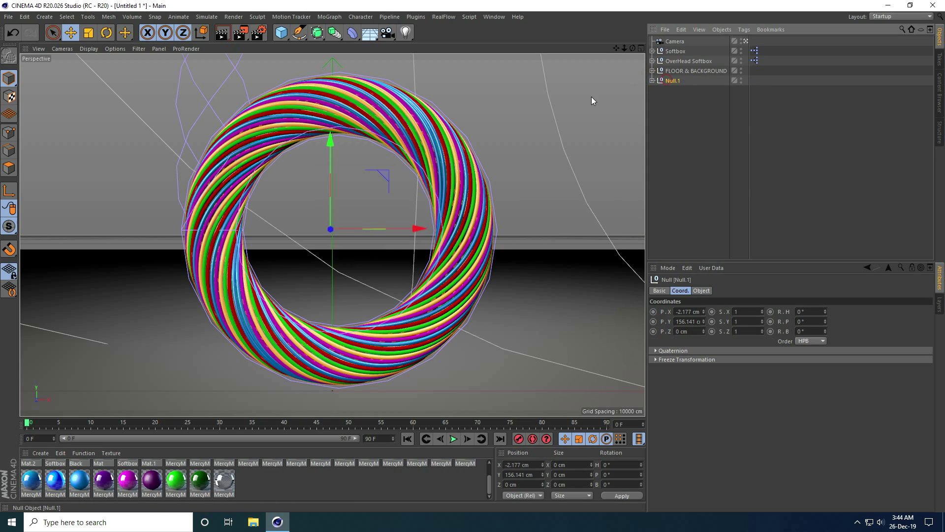
pyautogui.click(670, 82)
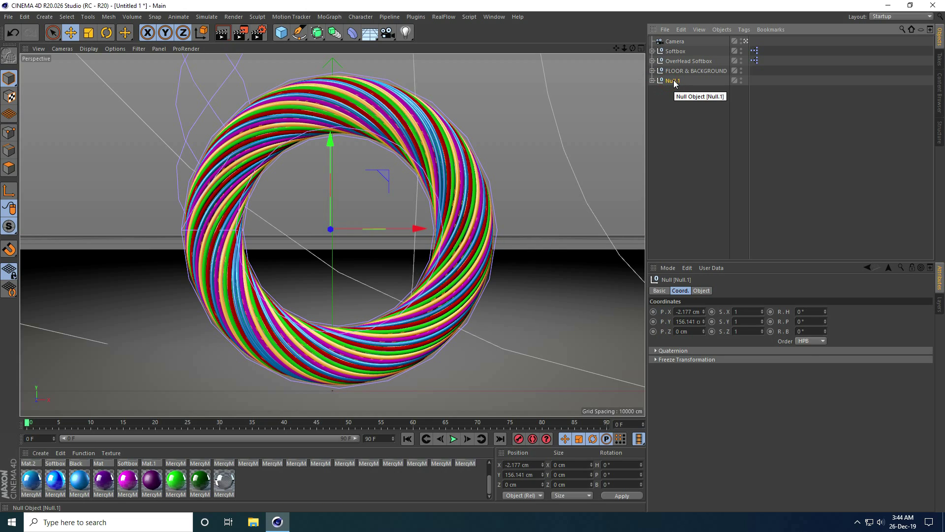
pyautogui.hotkey('ctrl', 'c')
pyautogui.hotkey('ctrl', 'v')
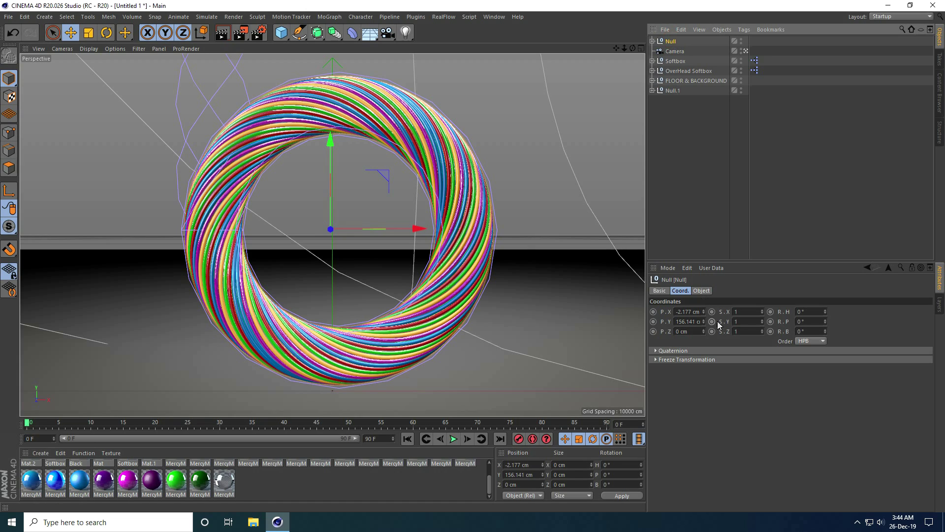
# Step: Scale the duplicated ring to 0.5 on the X, Y and Z axes
pyautogui.click(744, 311)
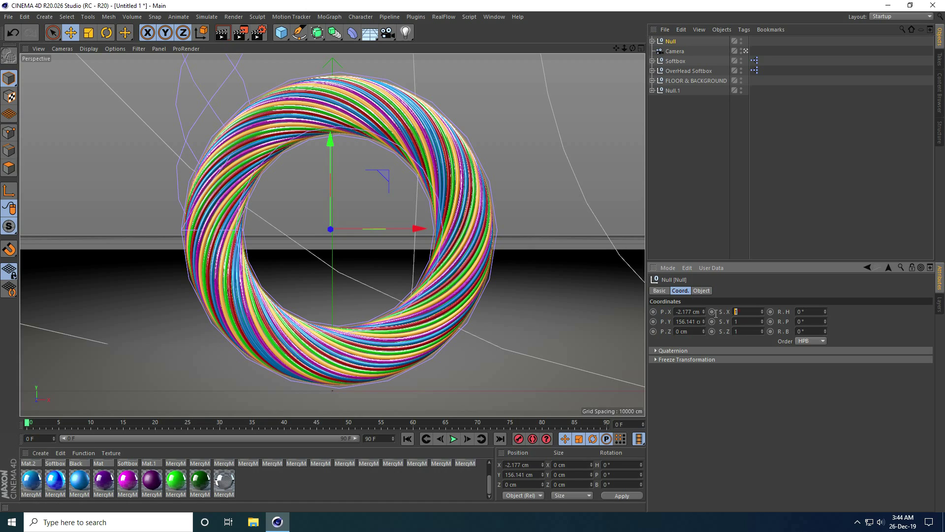
pyautogui.write('0.5')
pyautogui.press('Return')
pyautogui.click(735, 331)
pyautogui.write('0.5')
pyautogui.press('Return')
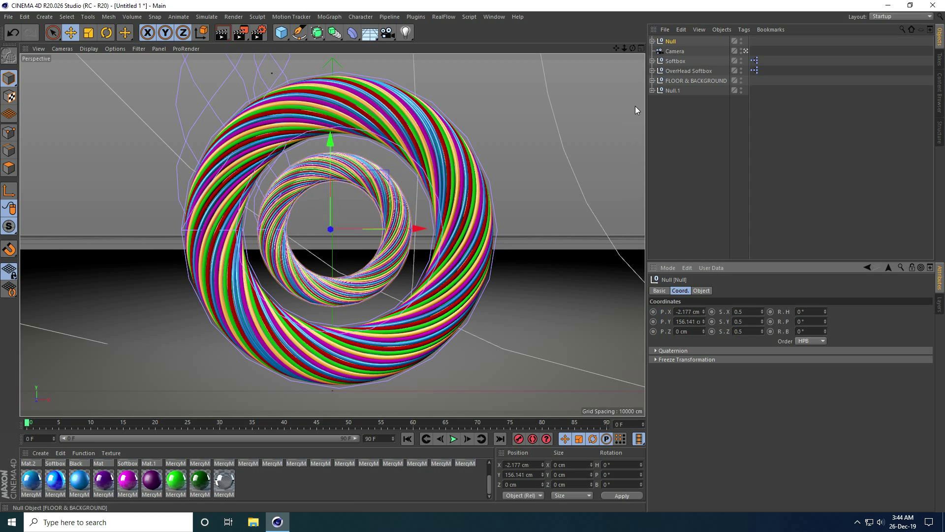
# Step: Inspect the nested rings outside the camera view, return to it and add a Protection tag to the Camera
pyautogui.click(746, 51)
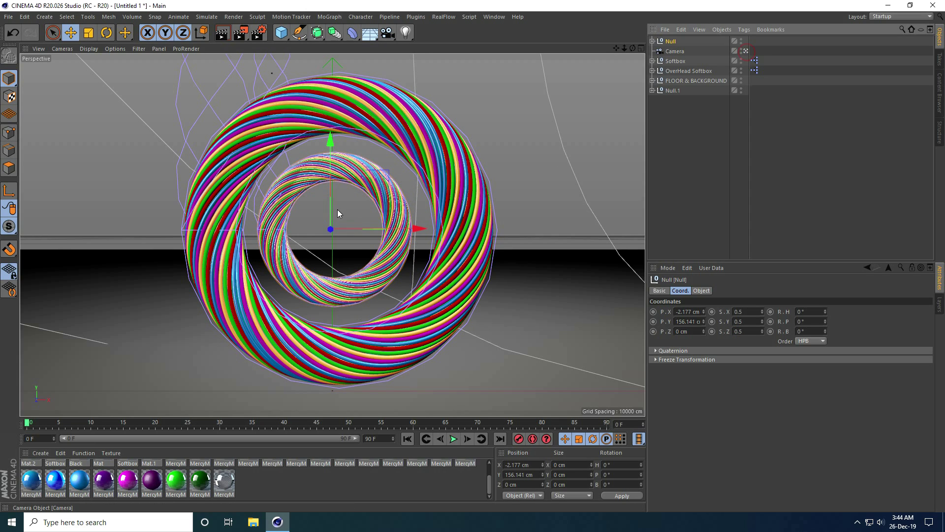
pyautogui.scroll(8, 341, 202)
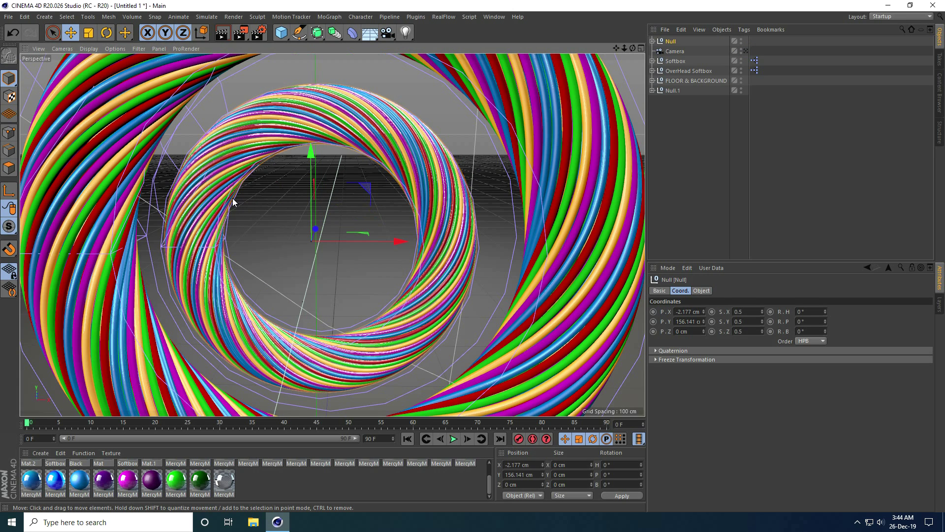
pyautogui.keyDown('alt'); pyautogui.moveTo(259, 204); pyautogui.dragTo(331, 235, button='middle'); pyautogui.keyUp('alt')
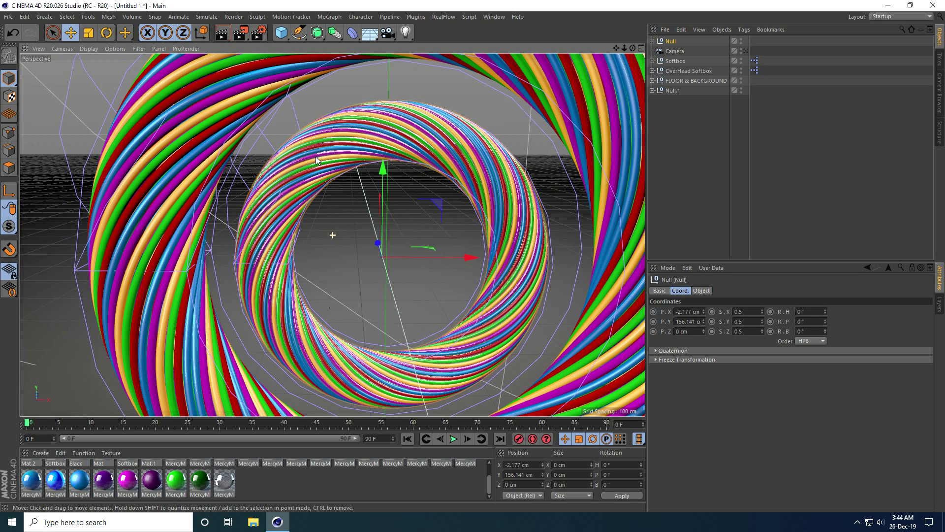
pyautogui.click(746, 51)
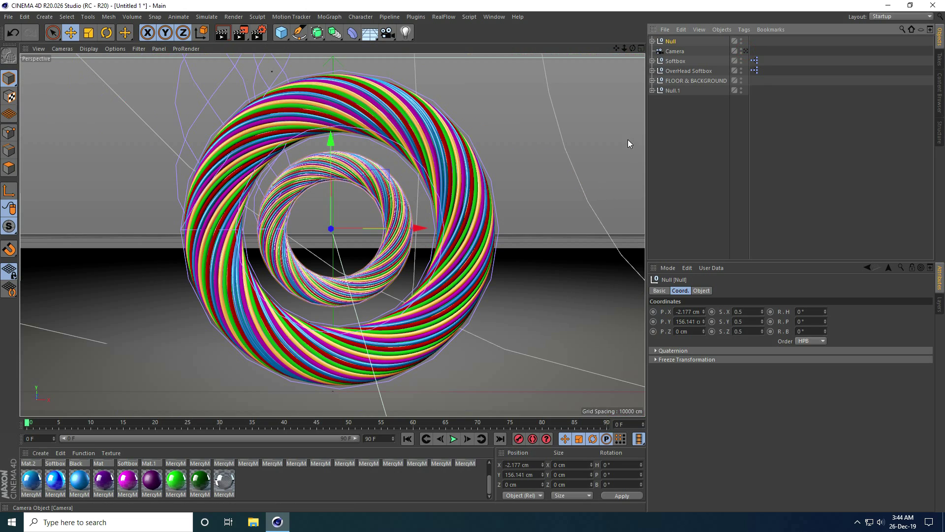
pyautogui.click(676, 52)
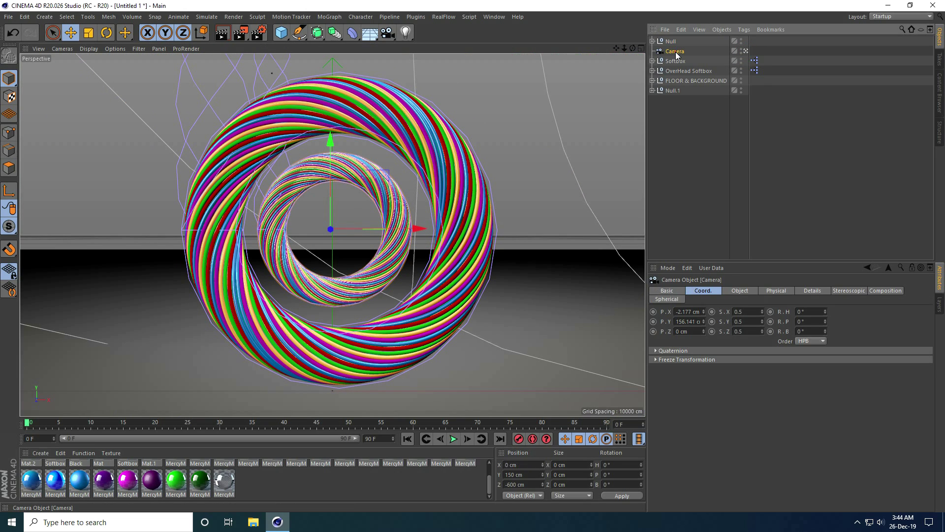
pyautogui.rightClick(671, 51)
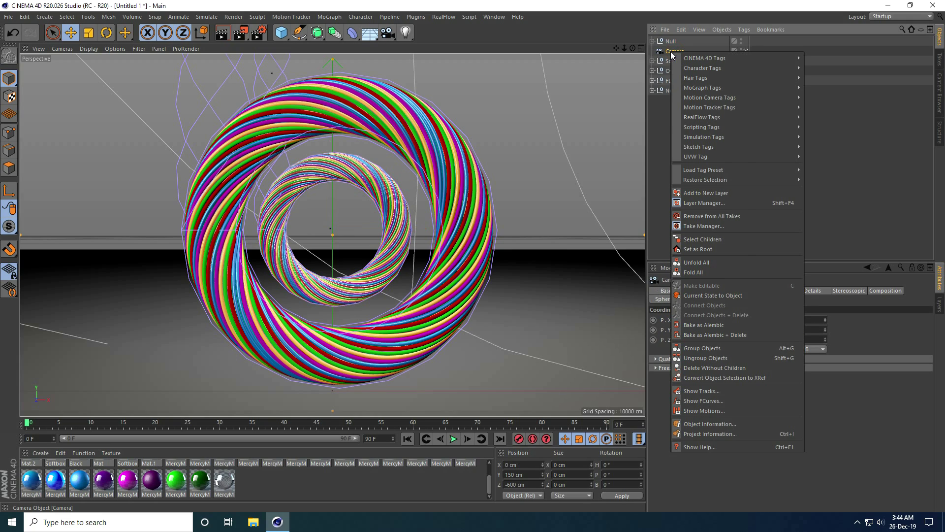
pyautogui.moveTo(688, 60)
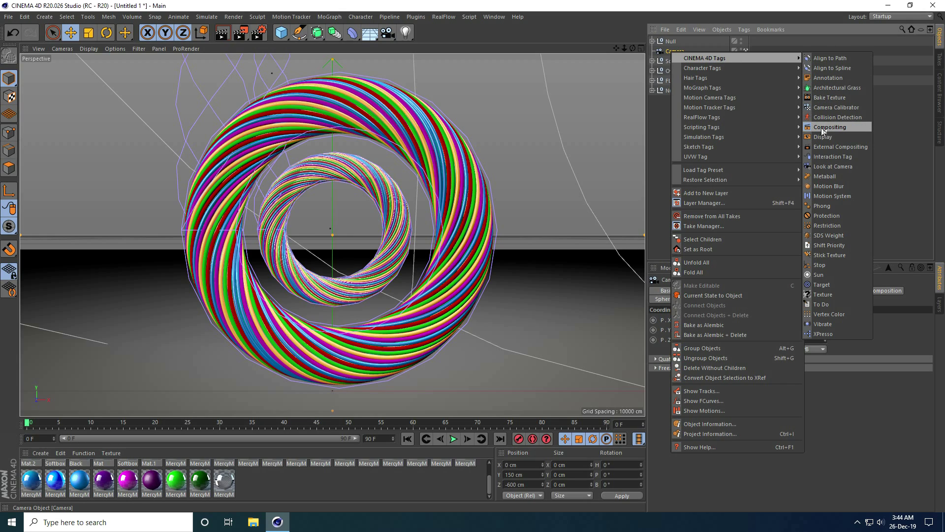
pyautogui.click(834, 218)
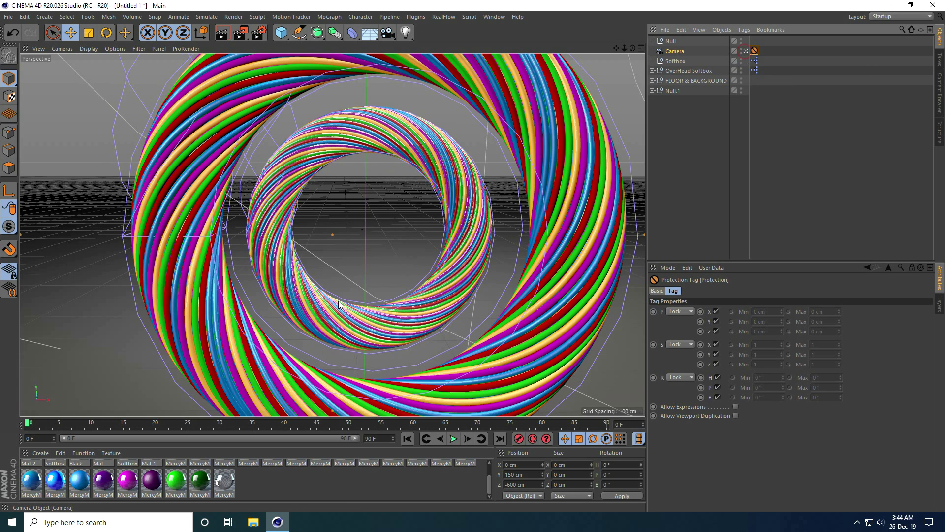
# Step: Outside the camera view, move the OverHead Softbox along X to about 1 cm so it sits above the rings
pyautogui.keyDown('alt'); pyautogui.moveTo(338, 300); pyautogui.dragTo(297, 306); pyautogui.keyUp('alt')
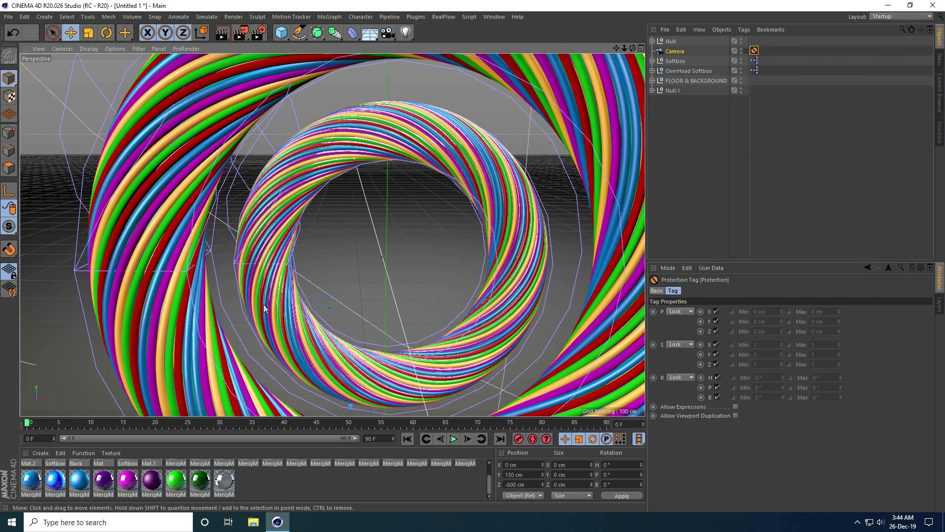
pyautogui.scroll(-3, 292, 308)
pyautogui.scroll(-8, 330, 274)
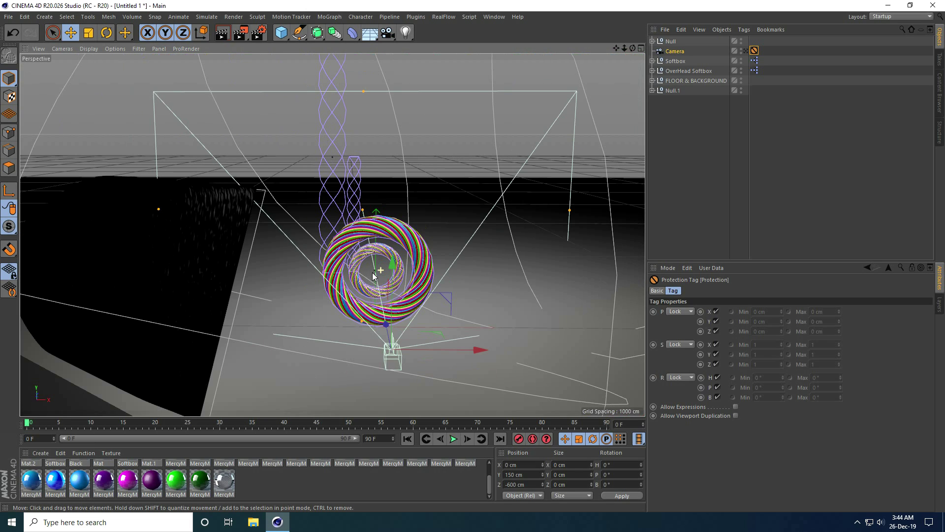
pyautogui.scroll(-2, 288, 285)
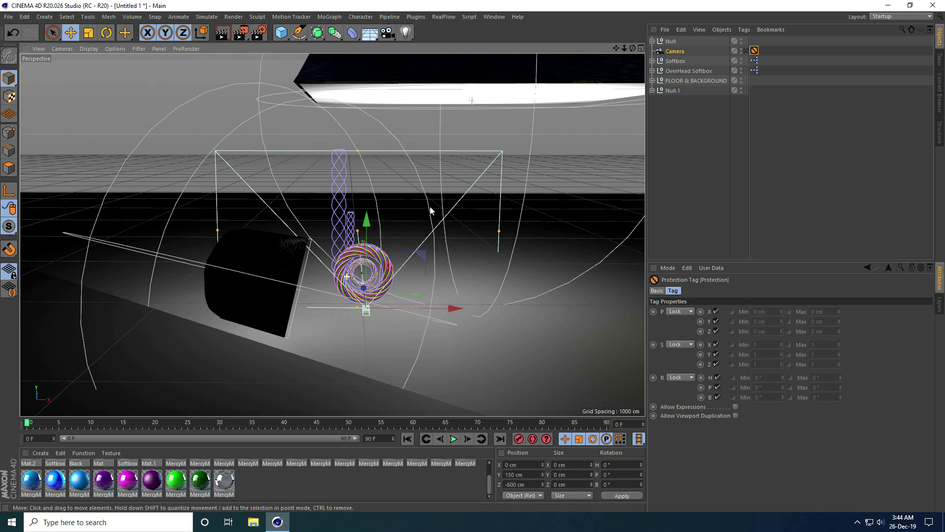
pyautogui.click(693, 71)
pyautogui.moveTo(551, 96); pyautogui.dragTo(451, 99)
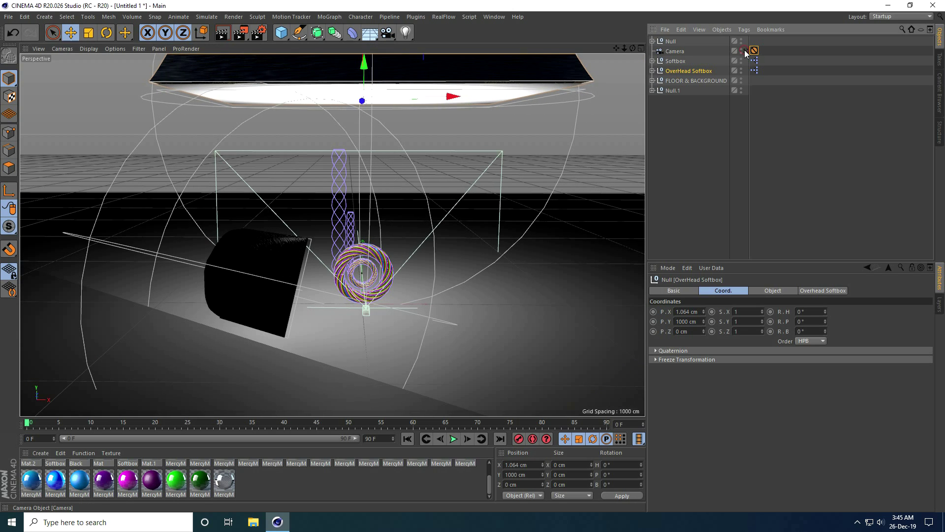
# Step: Return to the camera view and add the Ambient Occlusion render effect with Maximum Samples 256 and Accuracy 100%
pyautogui.click(745, 51)
pyautogui.click(260, 34)
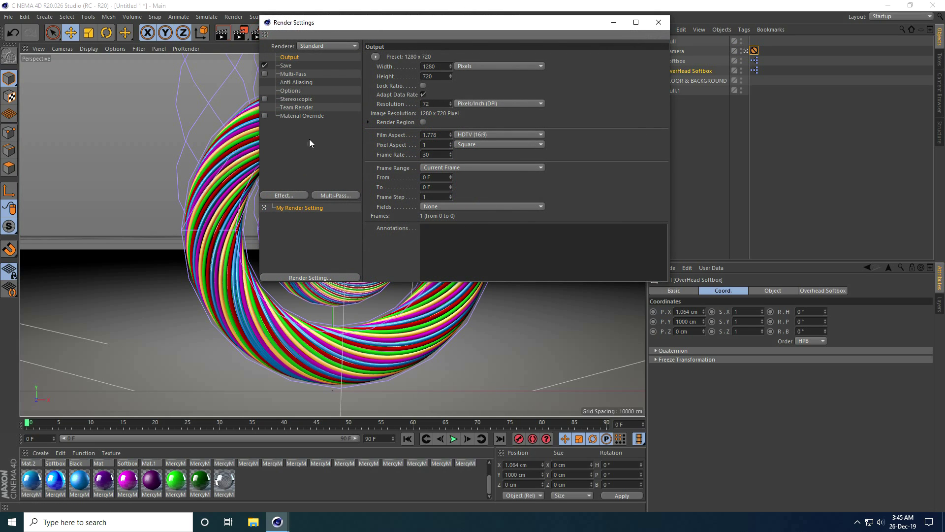
pyautogui.click(299, 194)
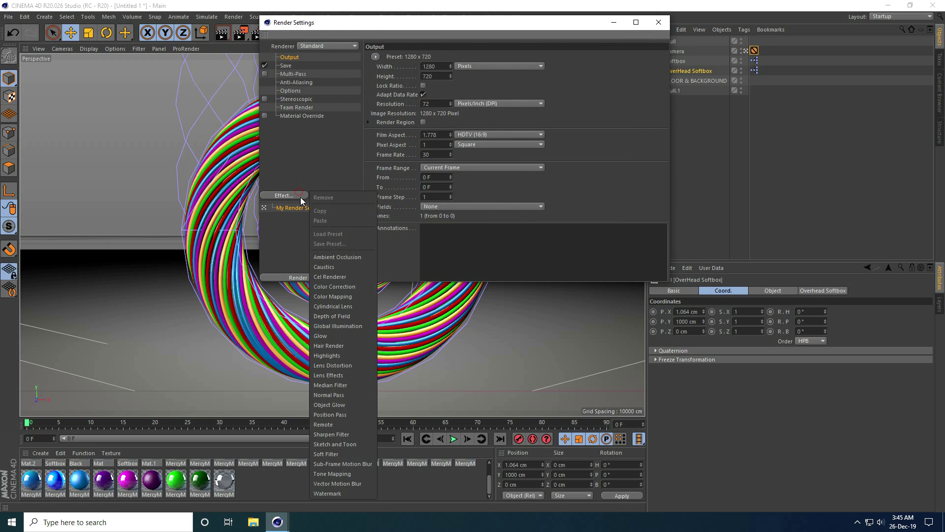
pyautogui.click(340, 256)
pyautogui.write('256')
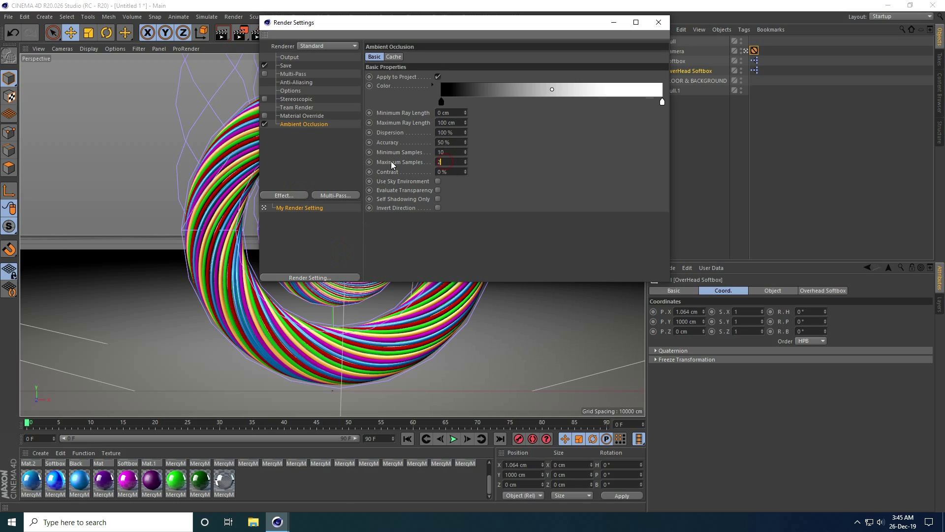
pyautogui.hotkey('shift', 'Tab')
pyautogui.hotkey('shift', 'Tab')
pyautogui.write('100')
pyautogui.press('Return')
# Step: Add the Global Illumination render effect and open the Record Density options of its irradiance cache
pyautogui.click(307, 195)
pyautogui.click(343, 309)
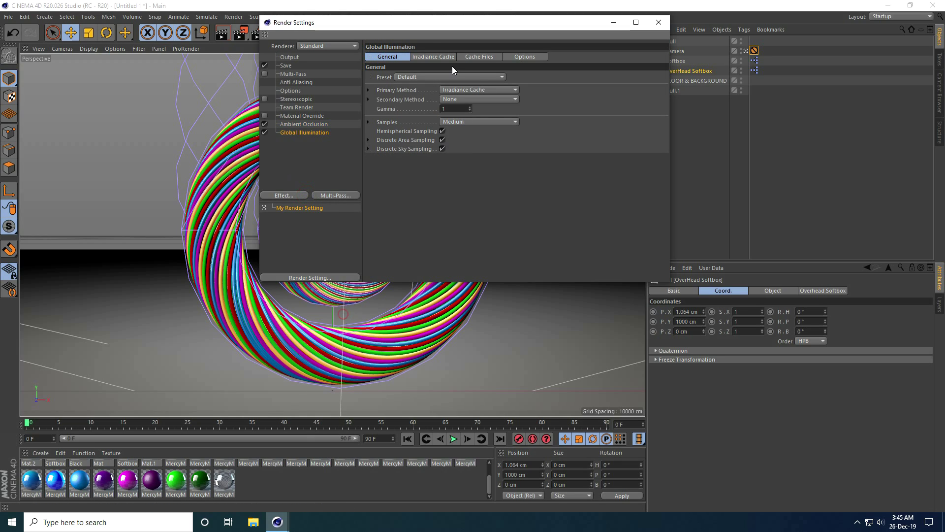
pyautogui.click(434, 57)
pyautogui.click(441, 77)
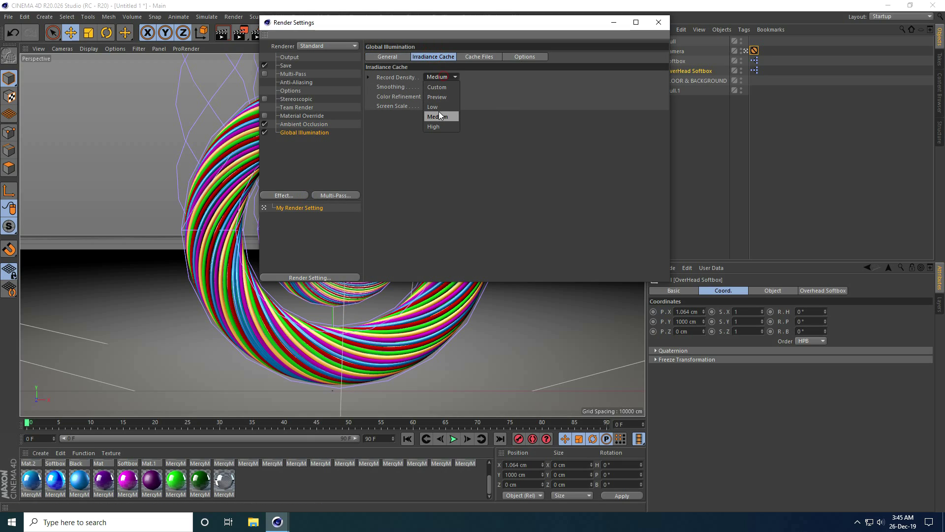
# Step: Set the render's anti-aliasing to Best and close the render settings
pyautogui.click(297, 82)
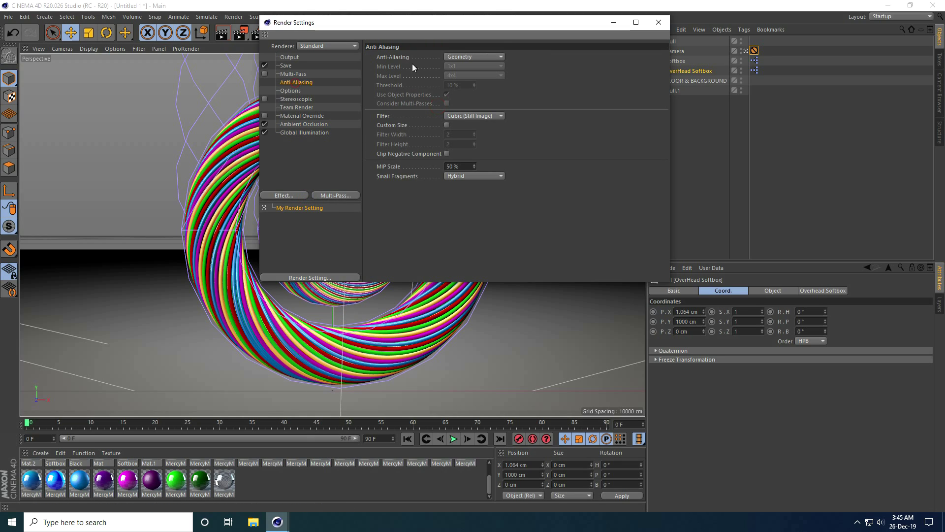
pyautogui.click(455, 57)
pyautogui.click(457, 86)
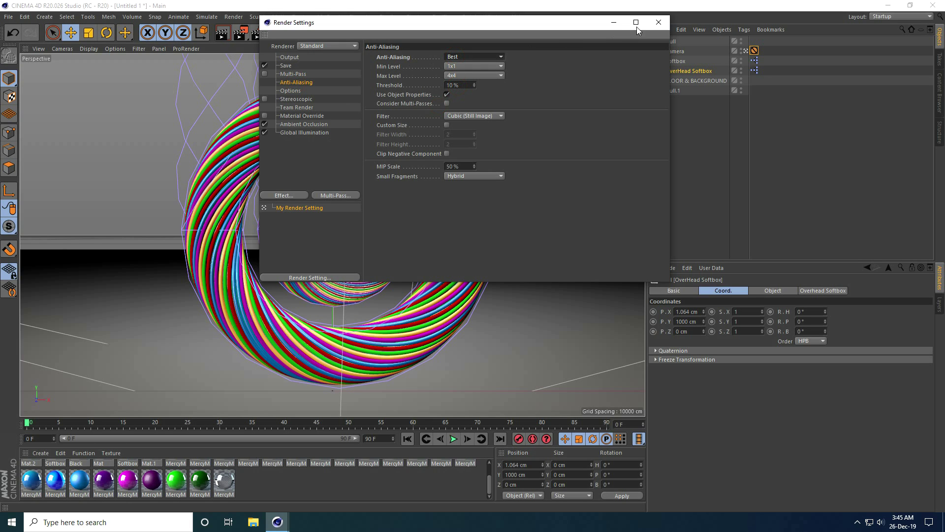
pyautogui.click(658, 22)
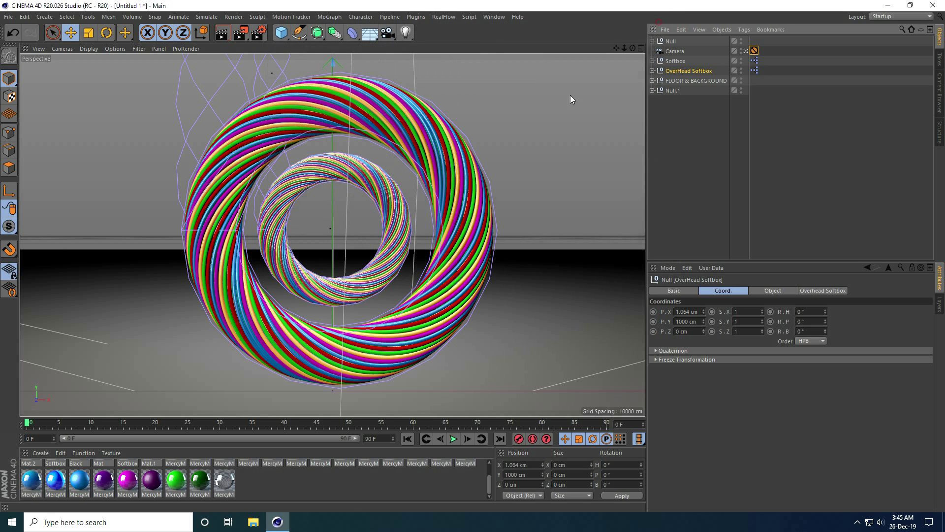
# Step: Render the scene to the Picture Viewer, accepting the asset error, and maximize the viewer
pyautogui.click(240, 34)
pyautogui.click(463, 300)
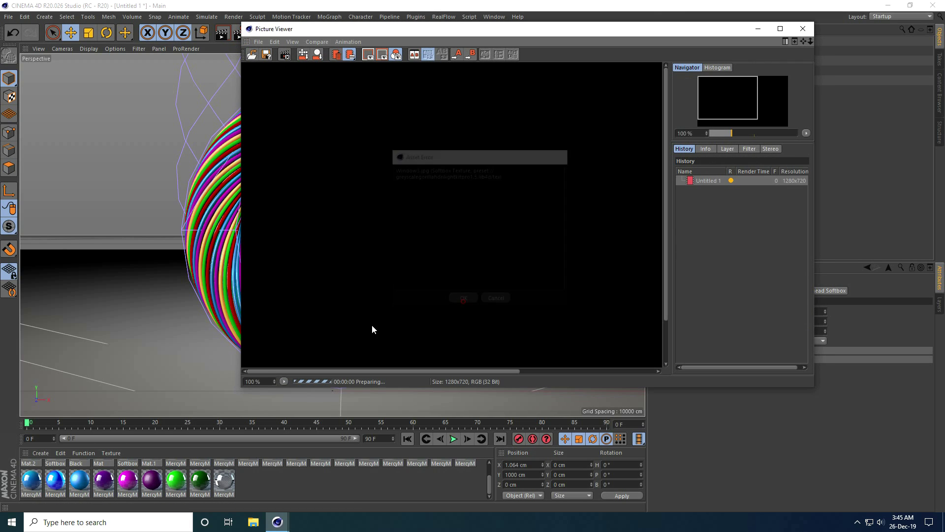
pyautogui.click(780, 29)
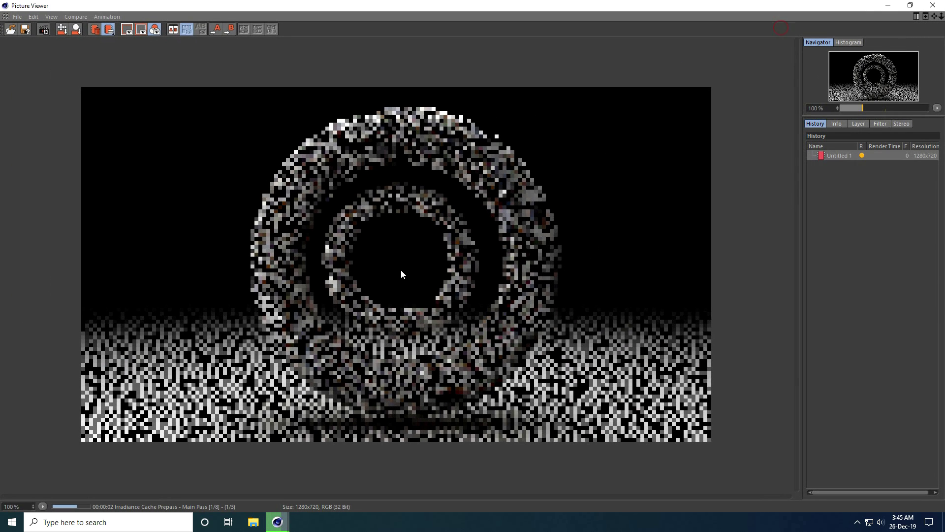